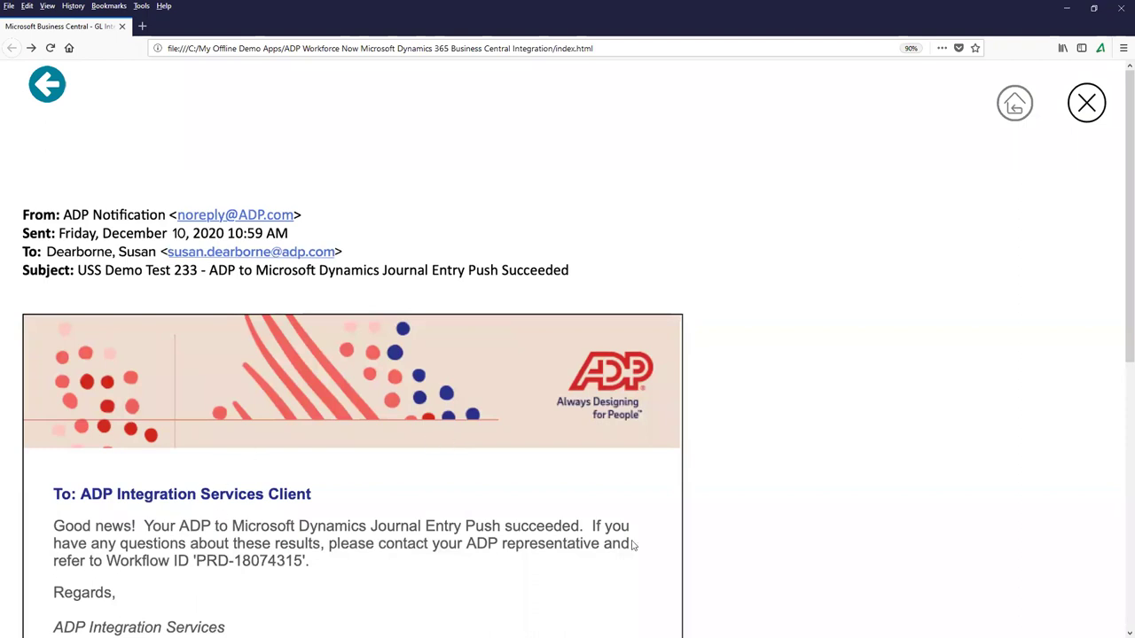
Step: Close the e-mail notification, open the ADPGJ batch in General Journals and review its journal lines
left_click(1087, 104)
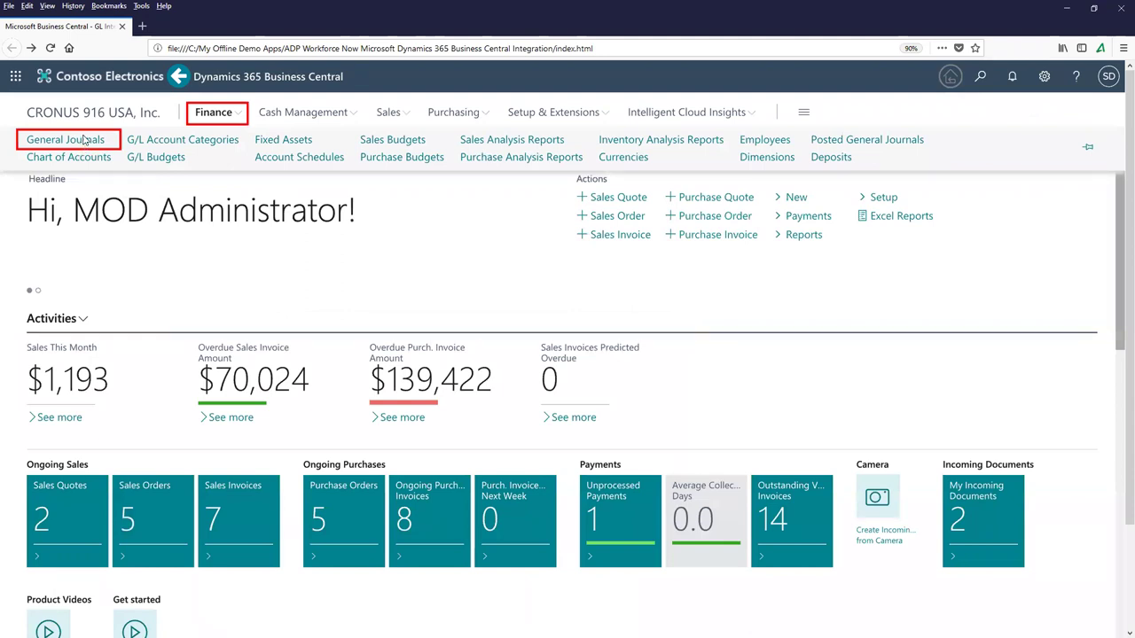
left_click(85, 140)
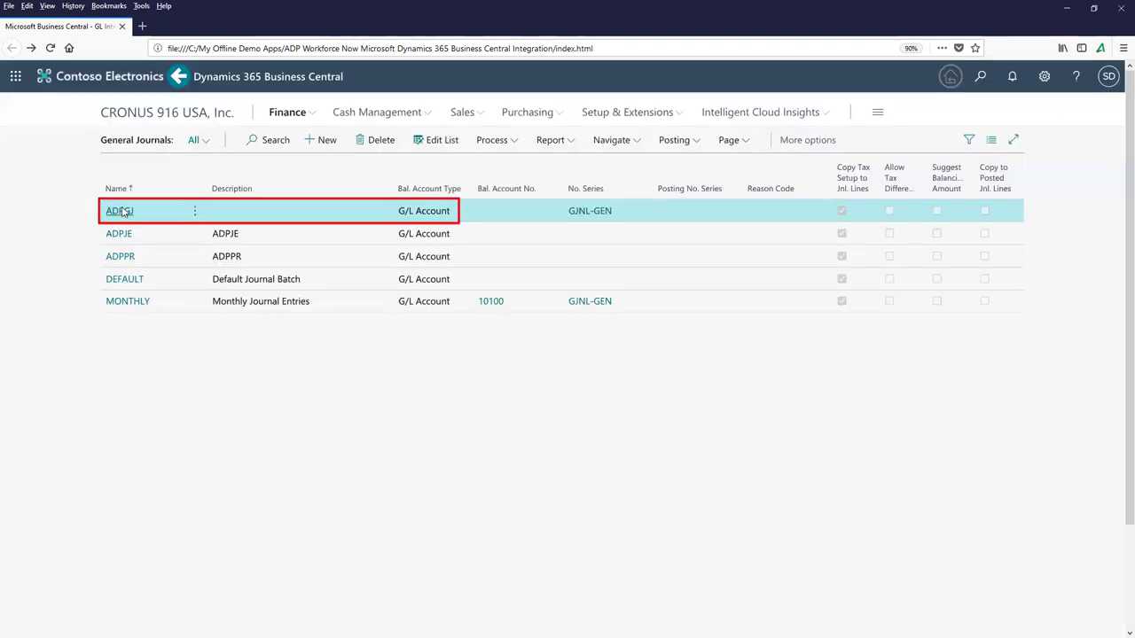
left_click(119, 211)
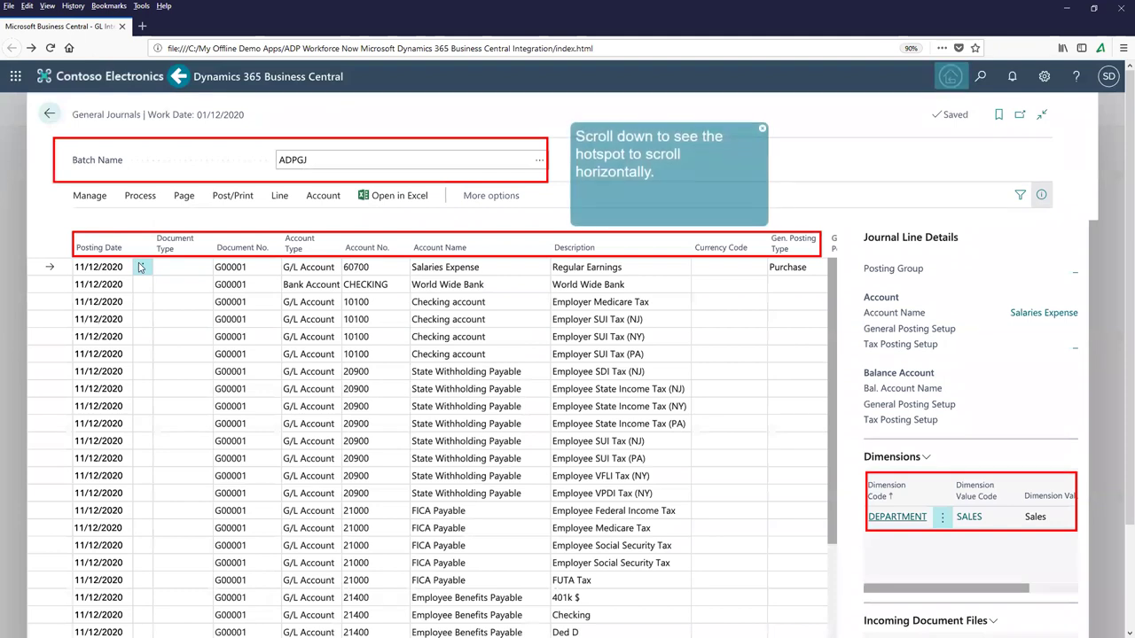
scroll(140, 268, "down", 5)
left_click(619, 567)
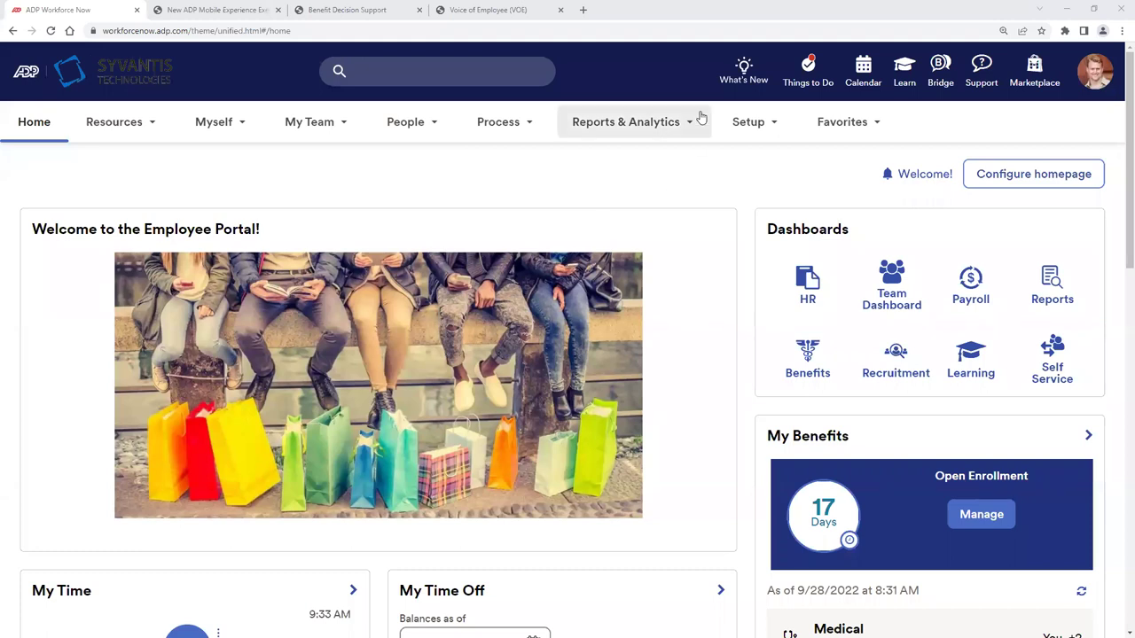
Step: Switch to ADP Workforce Now and open the Reports Dashboard
left_click(599, 132)
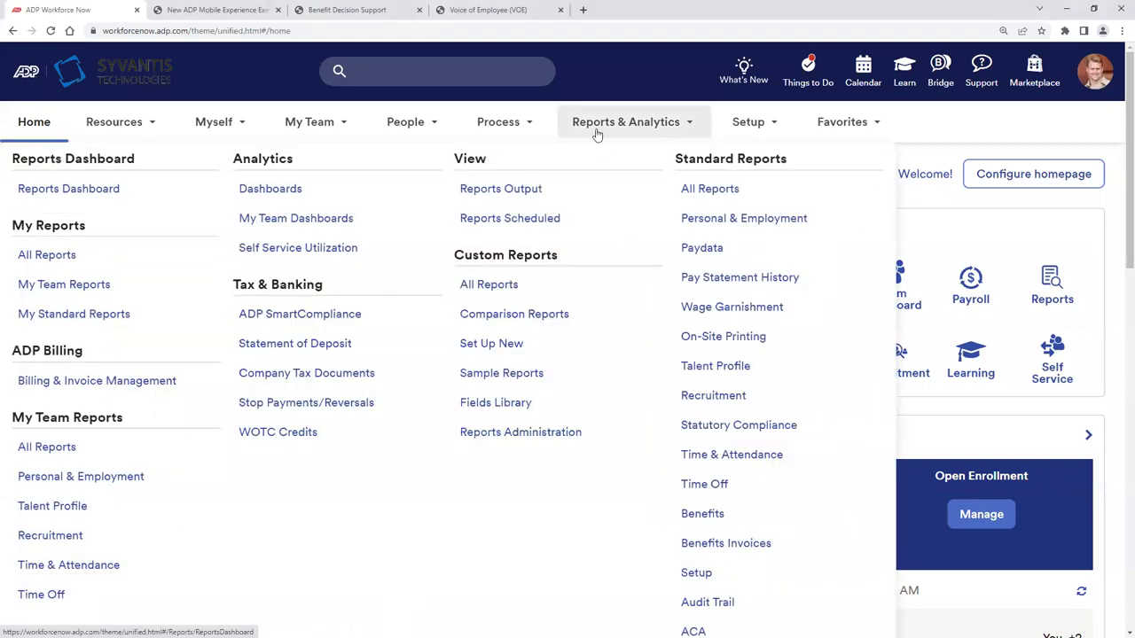
left_click(89, 188)
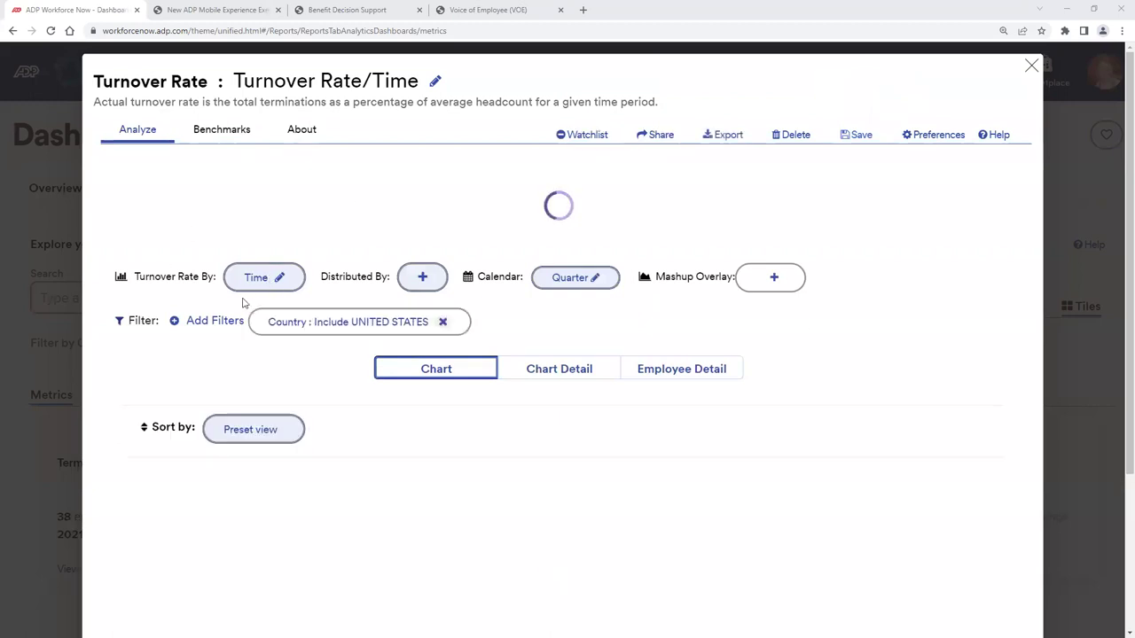
Step: Set the Turnover Rate metric to be broken down by Manager instead of Time
scroll(276, 323, "down", 3)
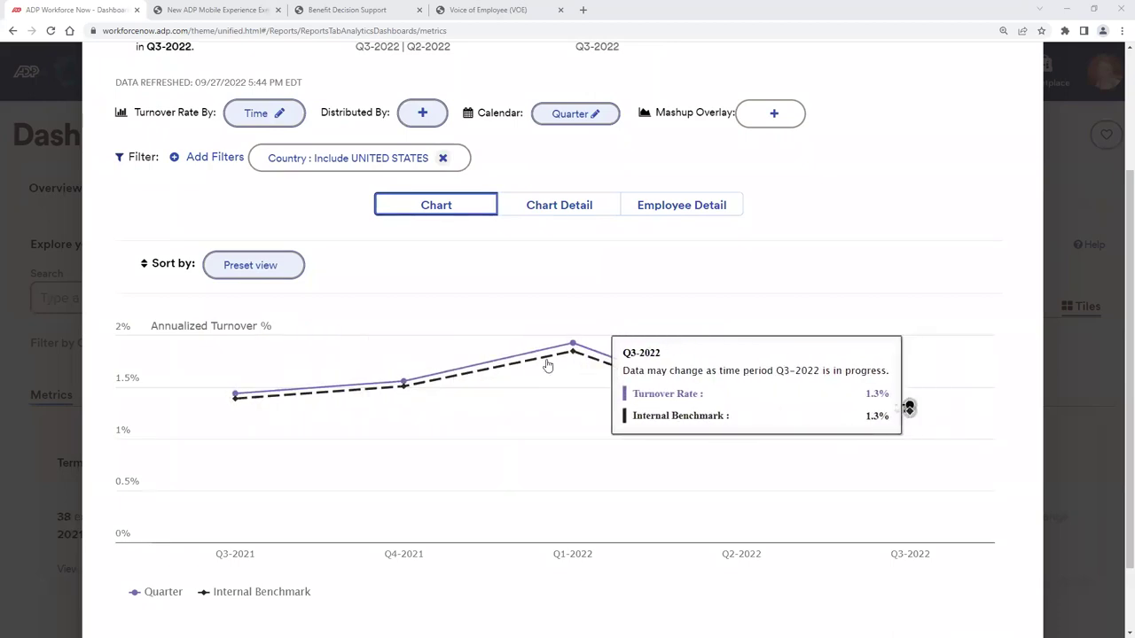
scroll(532, 326, "up", 3)
left_click(280, 293)
scroll(299, 426, "down", 2)
scroll(303, 424, "down", 5)
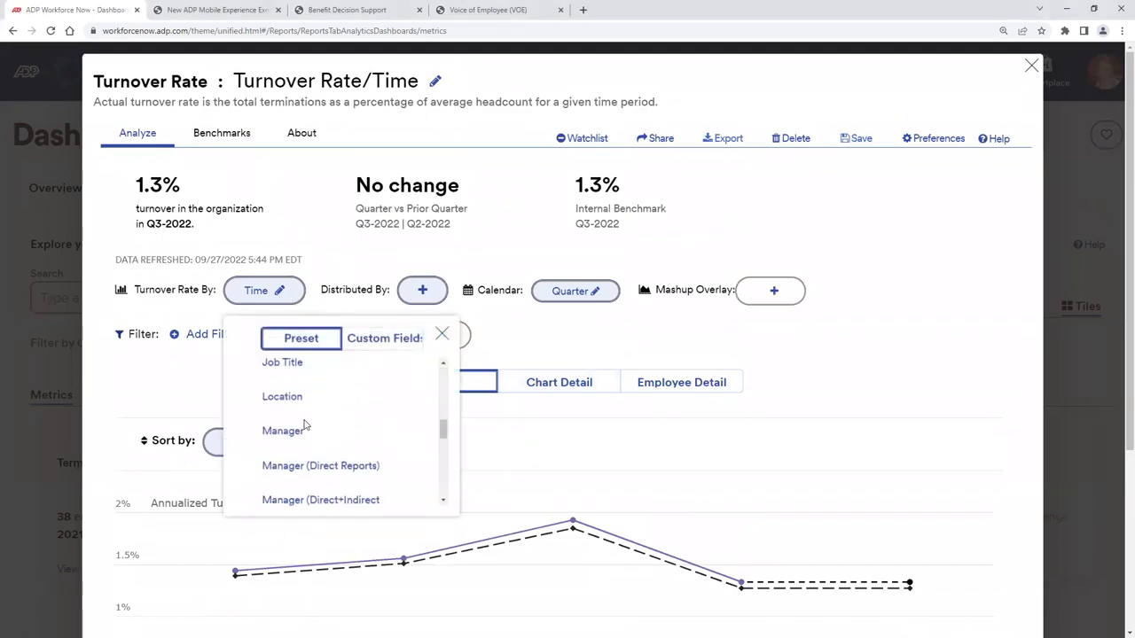
left_click(285, 433)
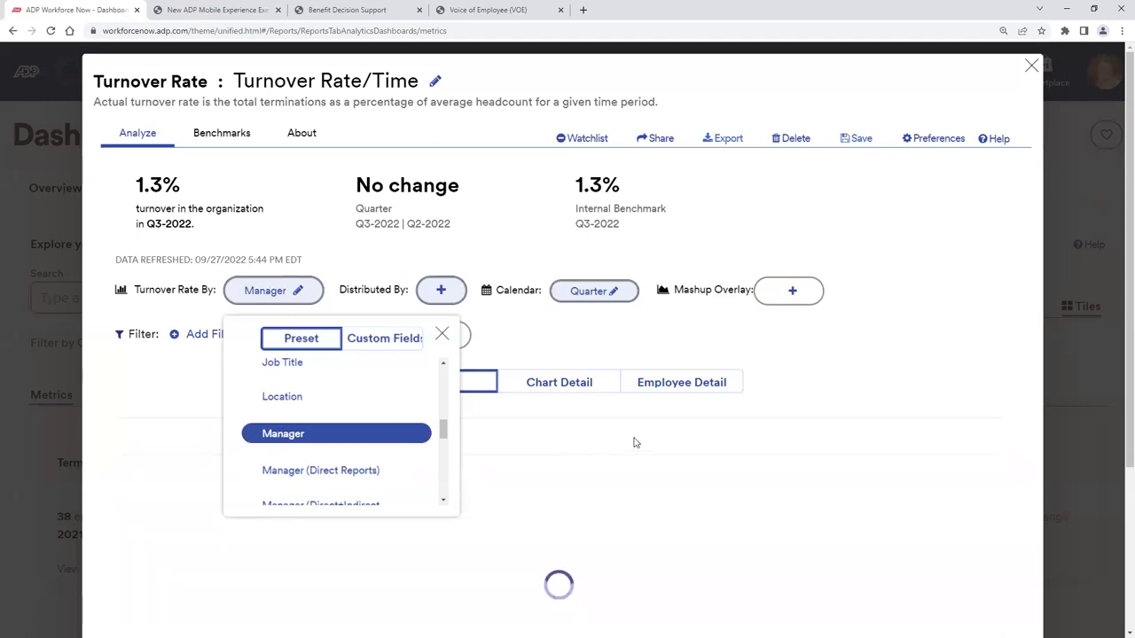
left_click(440, 336)
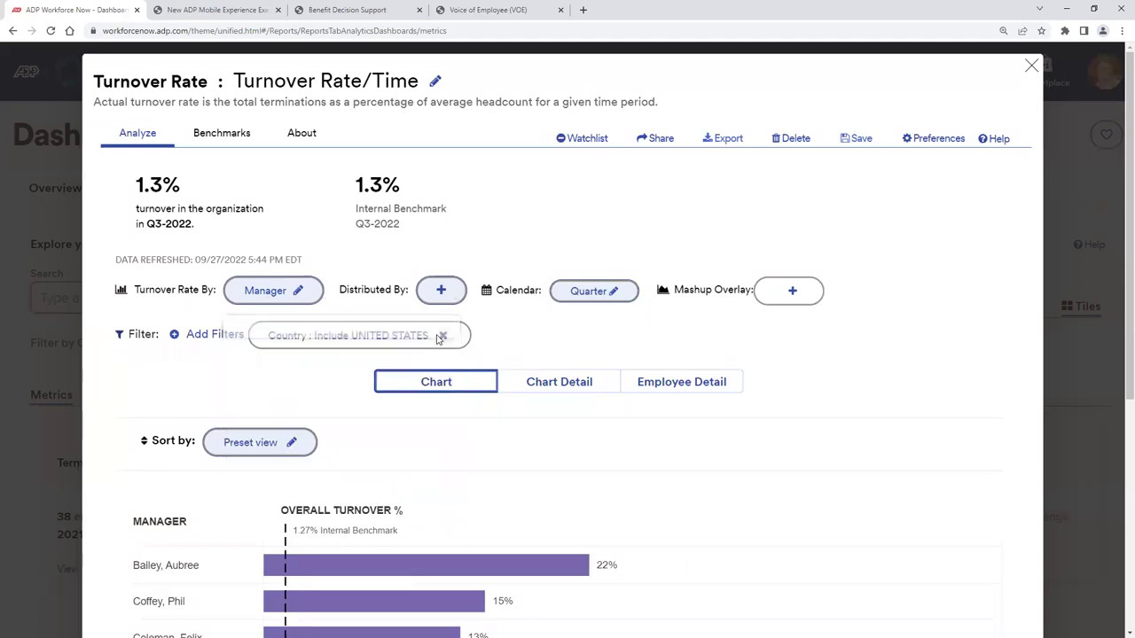
Step: Examine each manager's overall turnover percentage against the internal benchmark
scroll(679, 456, "down", 2)
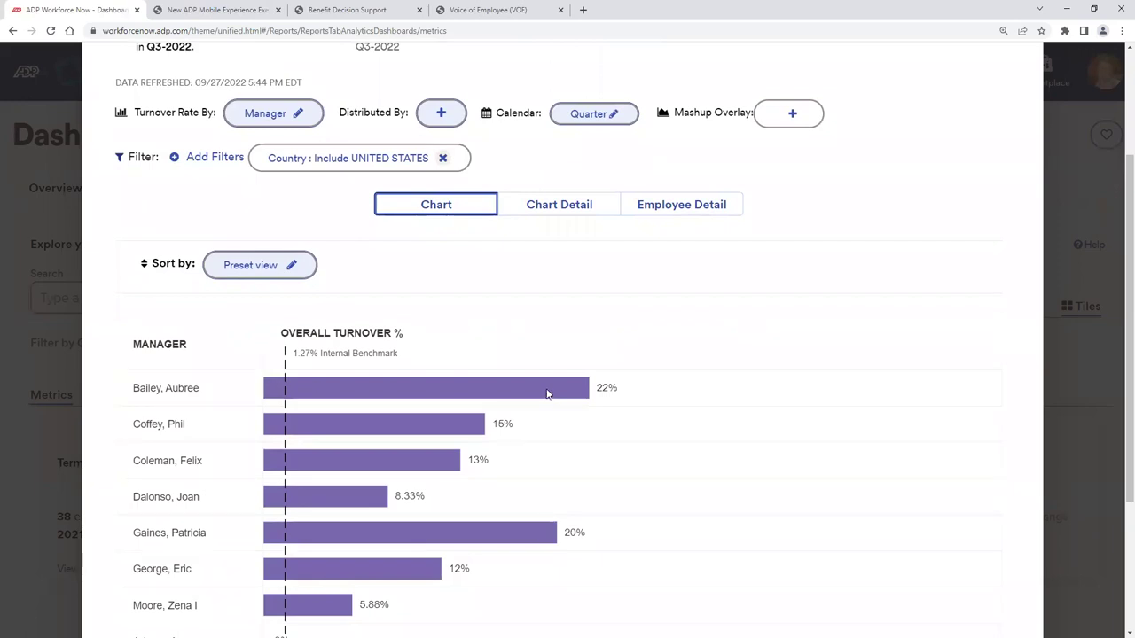
scroll(547, 394, "down", 1)
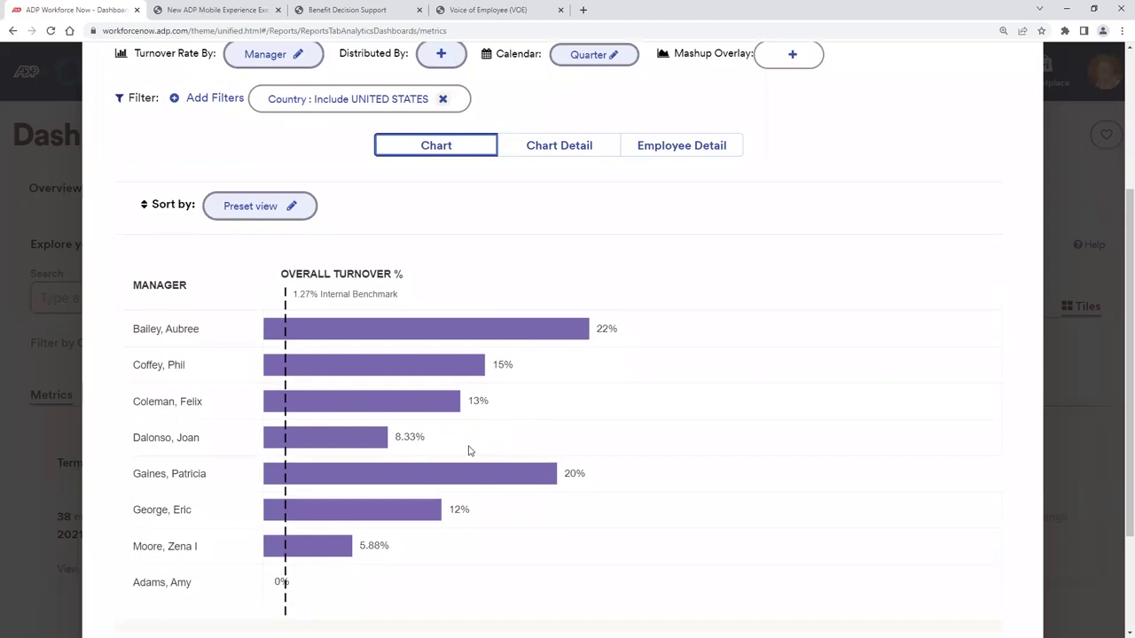
scroll(425, 483, "down", 1)
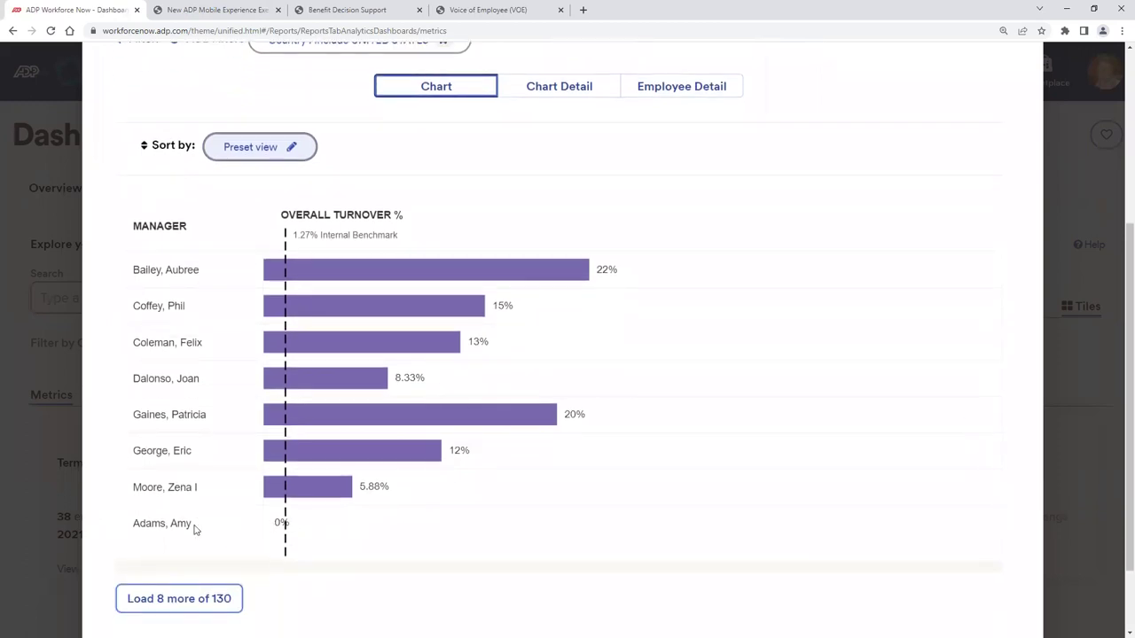
mouse_move(299, 532)
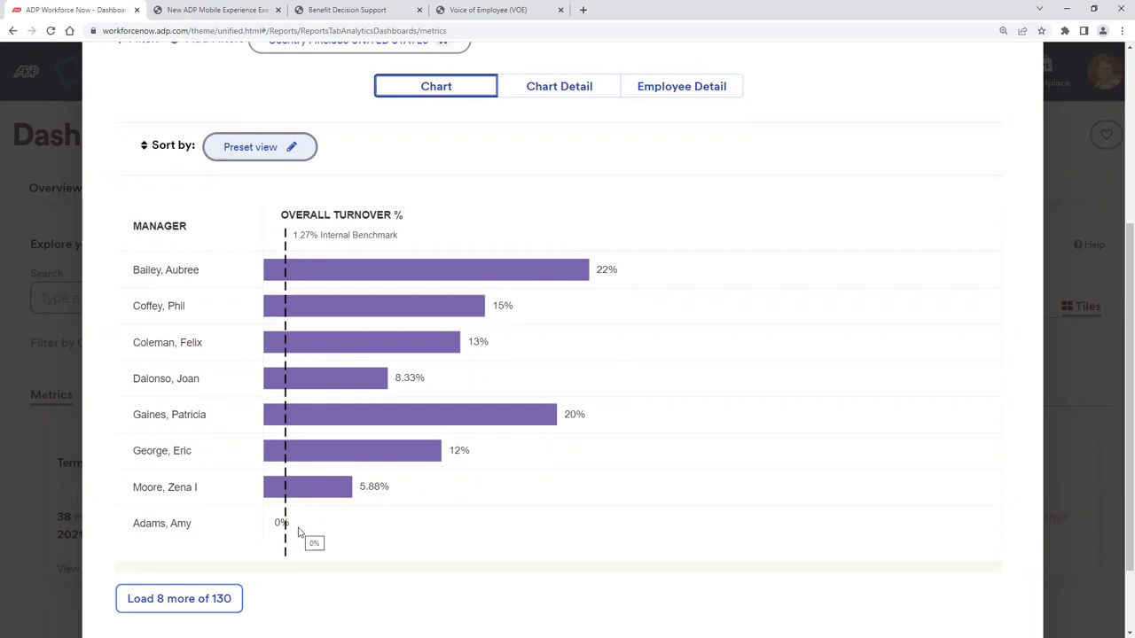
scroll(596, 418, "up", 2)
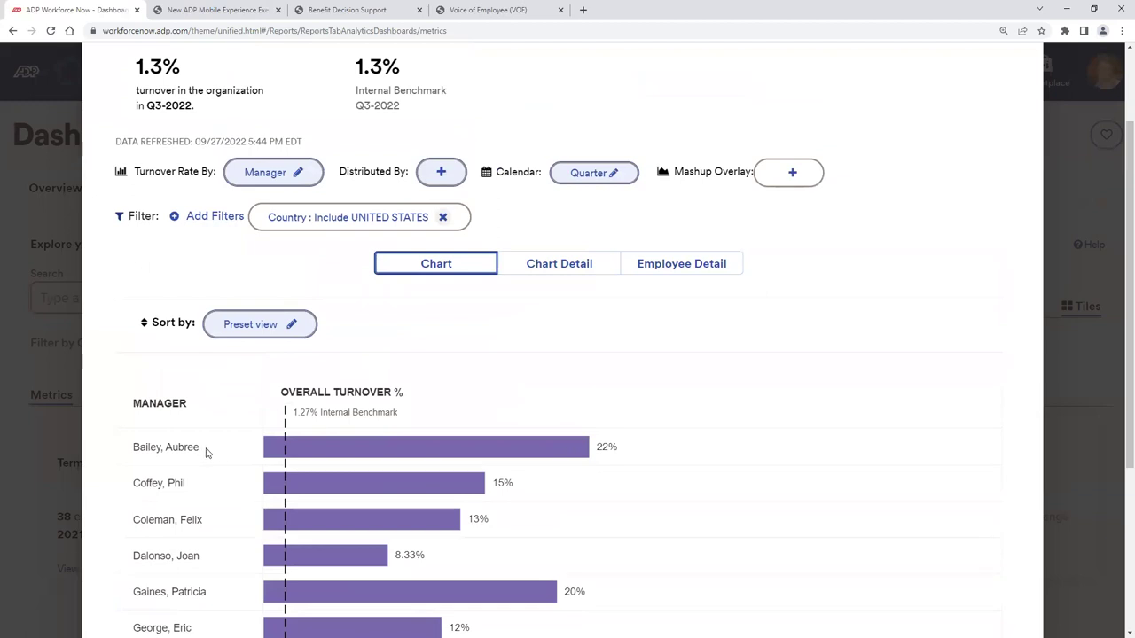
left_click(298, 172)
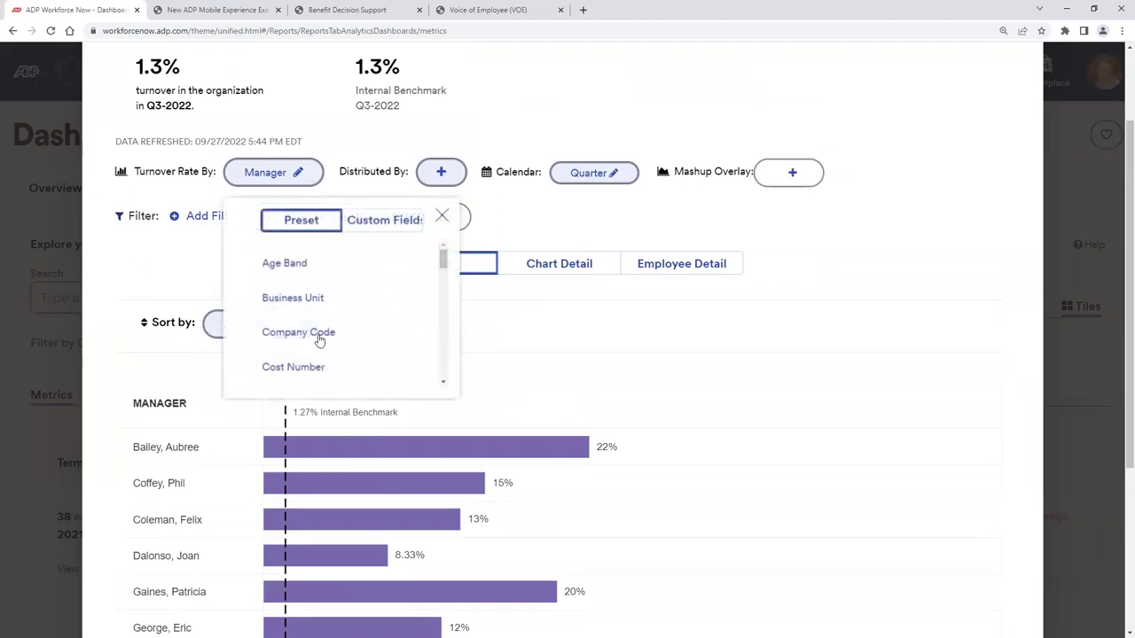
scroll(340, 328, "down", 2)
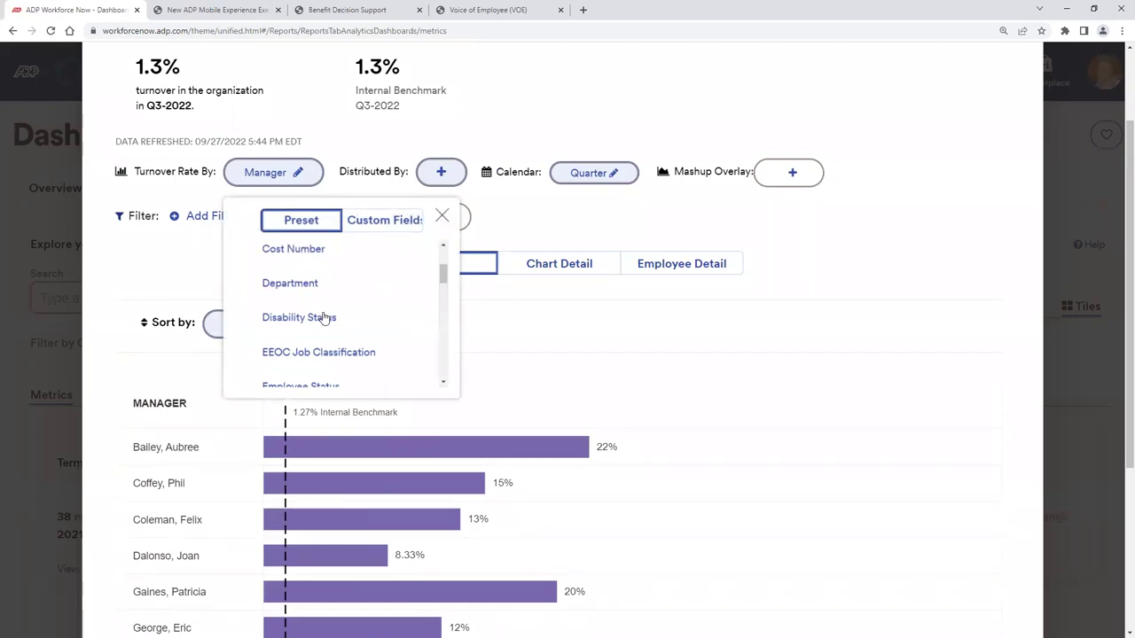
left_click(603, 341)
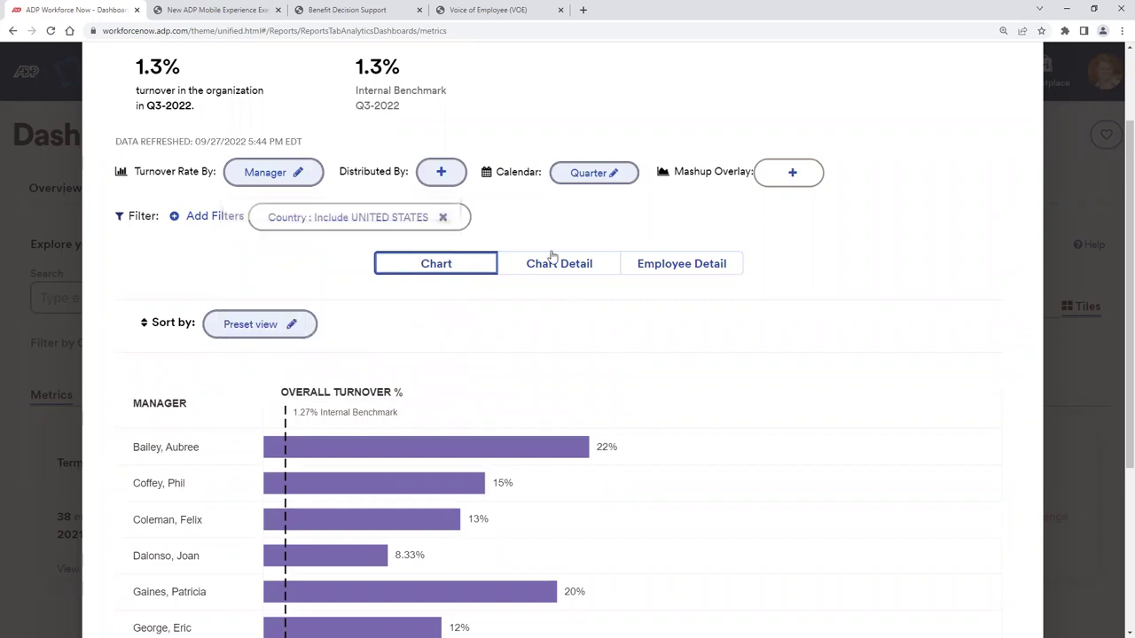
Step: Close the Turnover Rate metric without saving the changes
scroll(1083, 241, "up", 3)
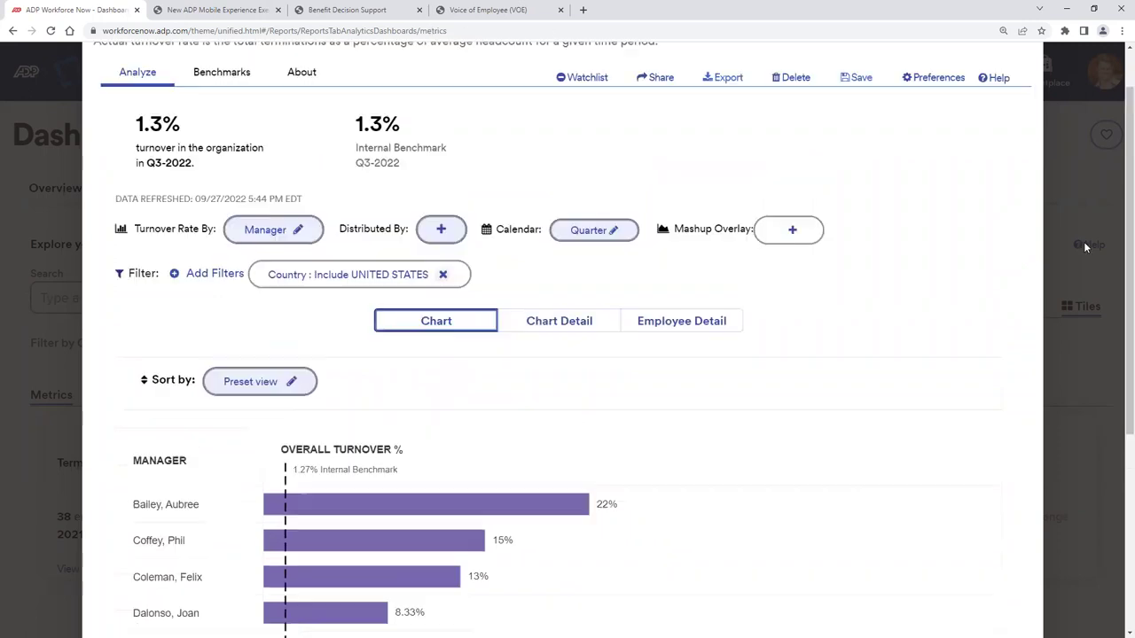
left_click(1031, 72)
left_click(681, 310)
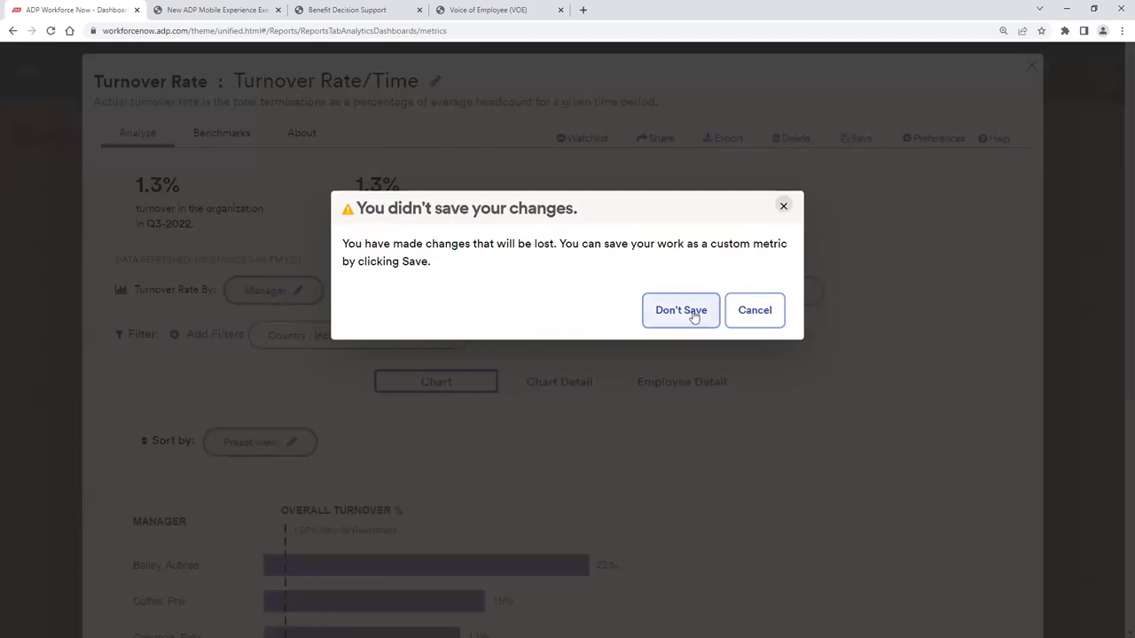
Step: Remove the HR category from the metrics filter, keeping Time, and view the Overtime metric's chart
left_click(200, 344)
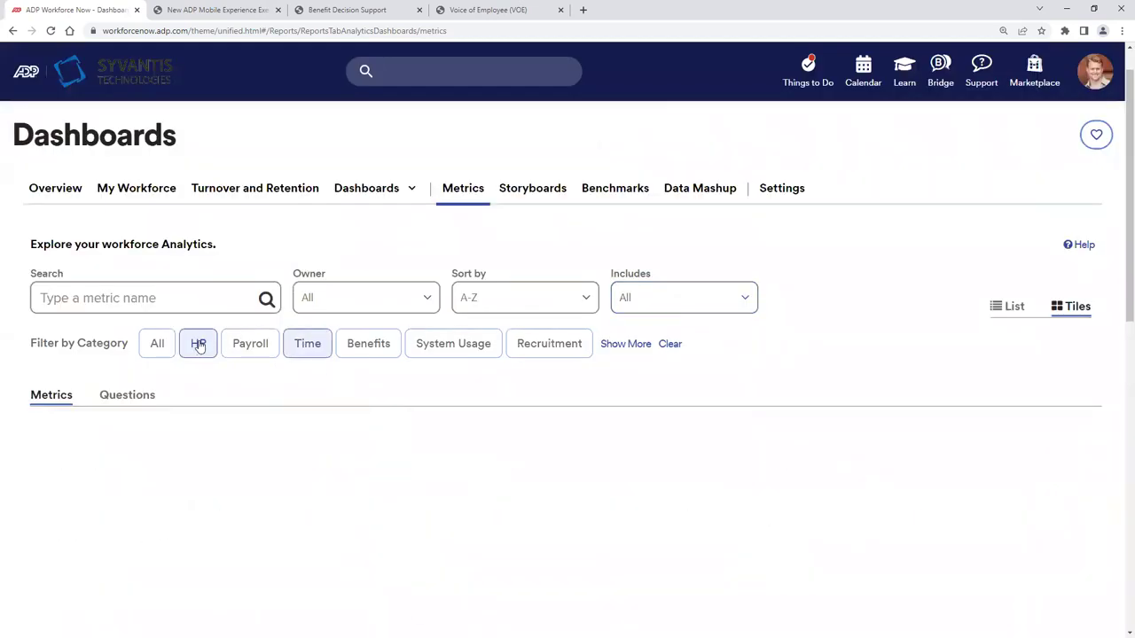
scroll(927, 359, "down", 6)
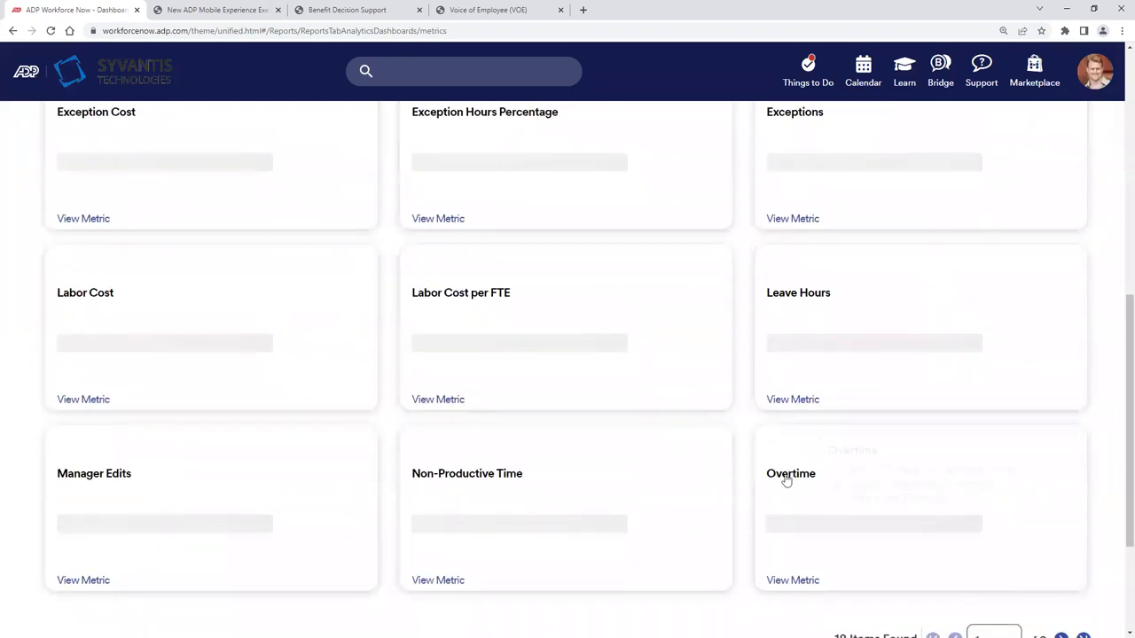
left_click(788, 477)
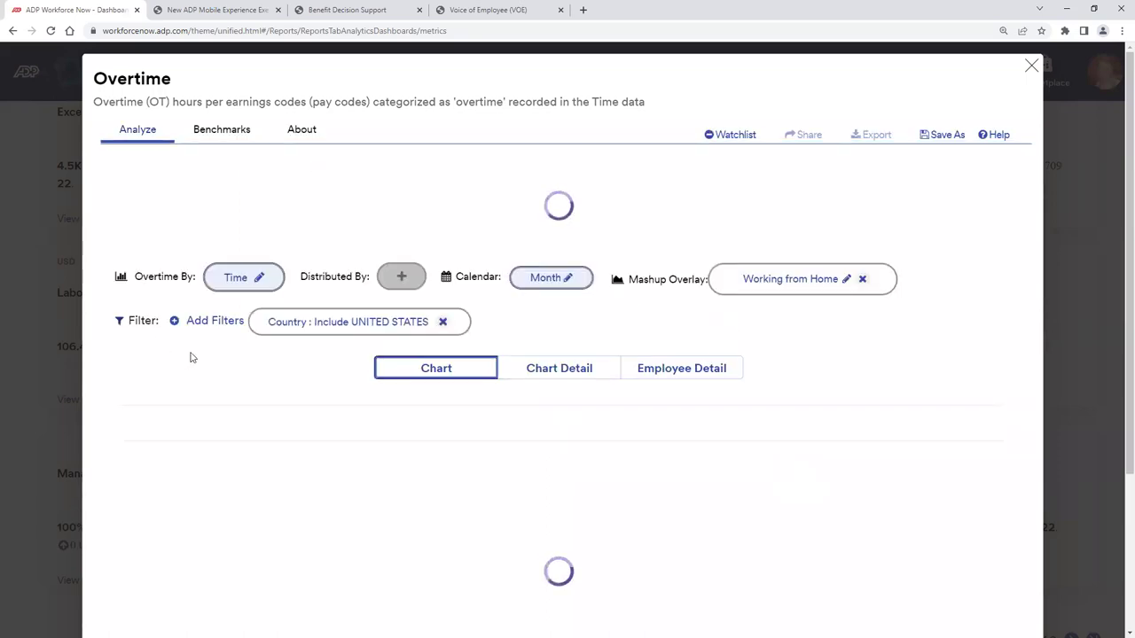
scroll(225, 359, "down", 5)
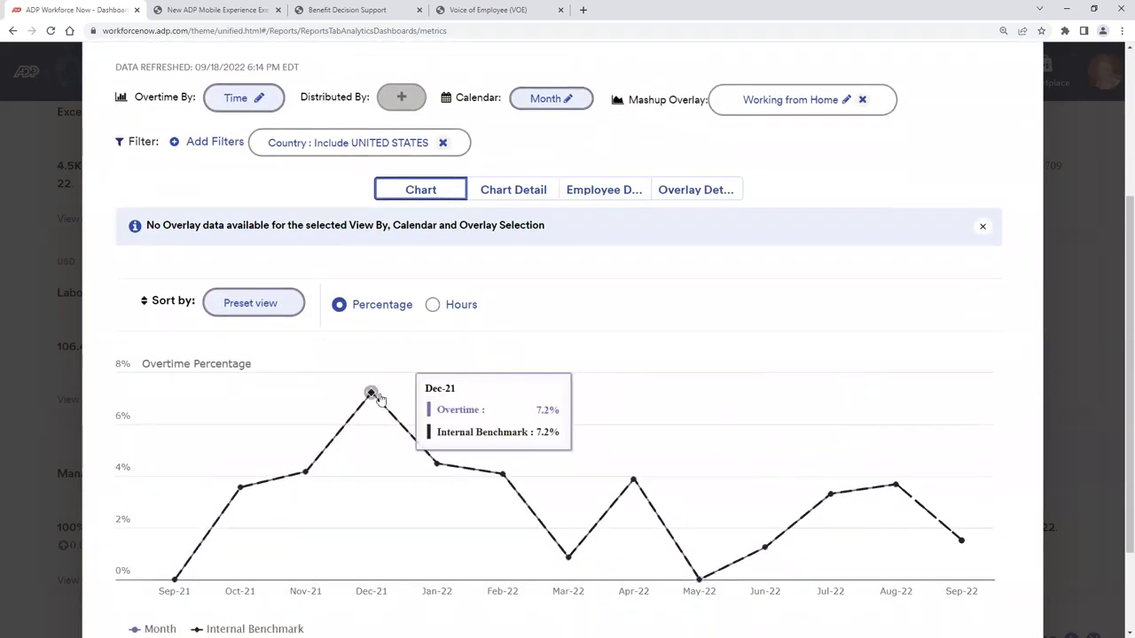
scroll(875, 256, "up", 1)
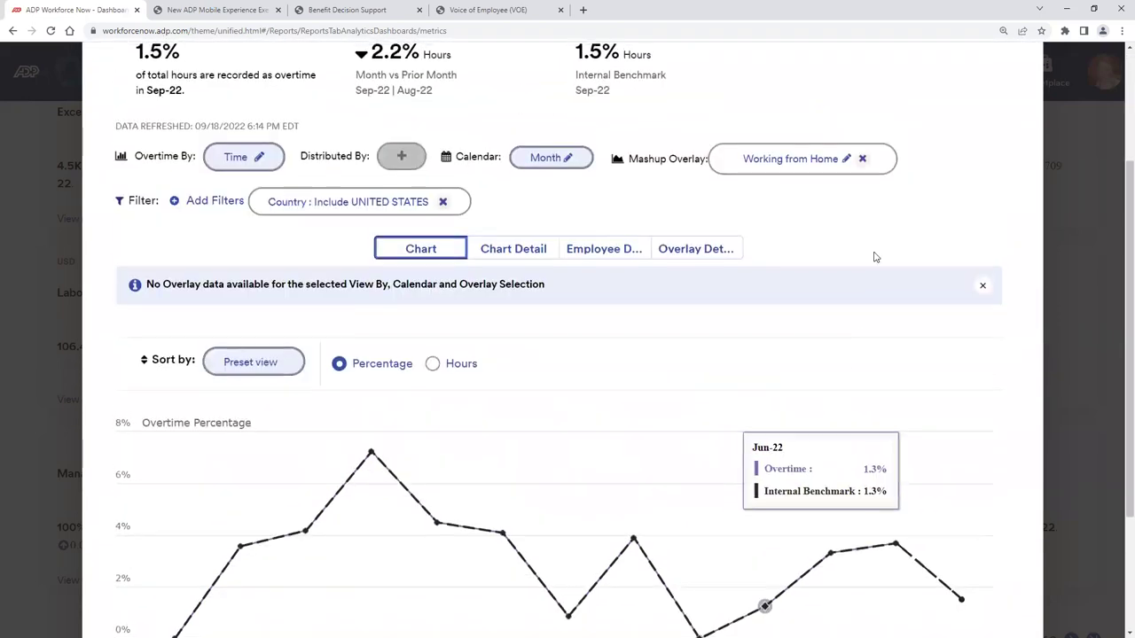
Step: Replace the Working from Home mashup overlay on the Overtime metric with the Sales overlay
left_click(860, 157)
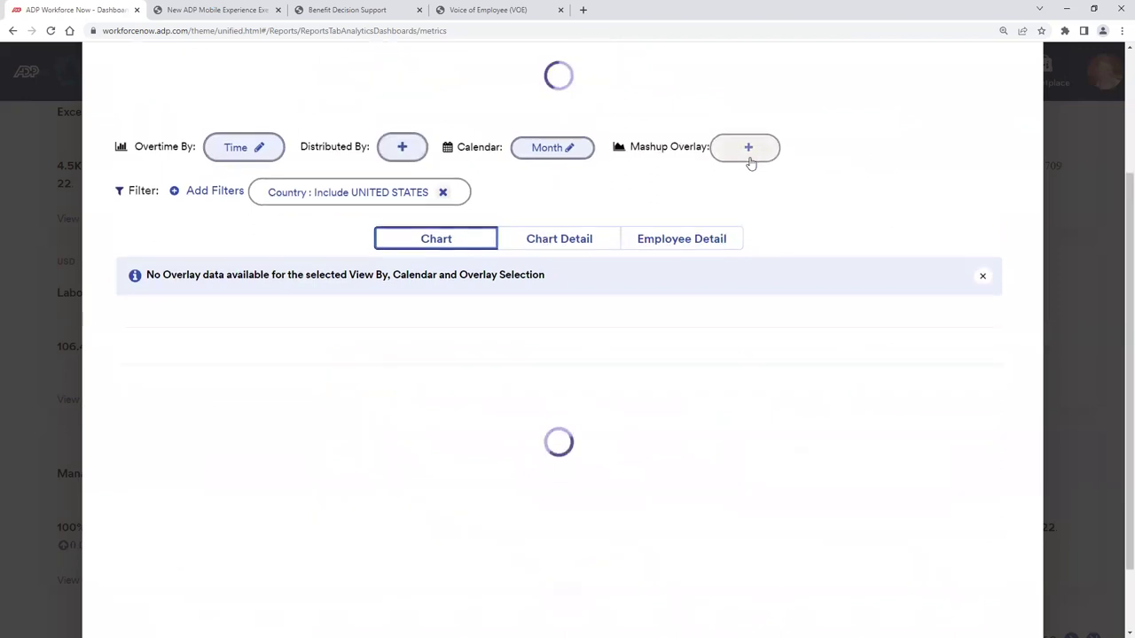
left_click(749, 151)
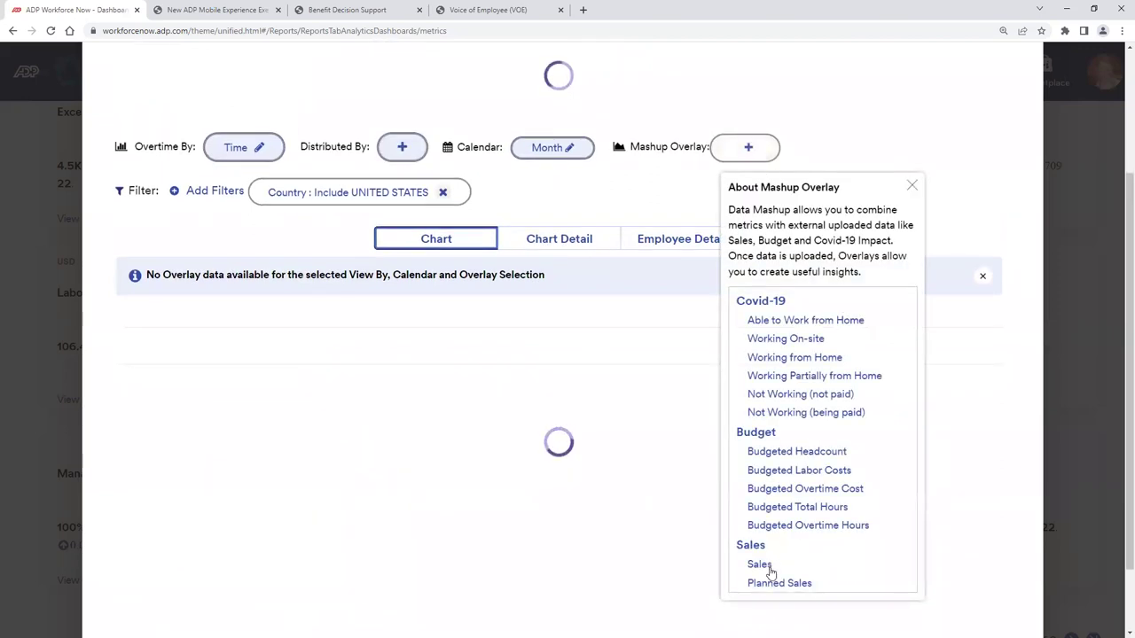
scroll(752, 572, "up", 2)
left_click(798, 559)
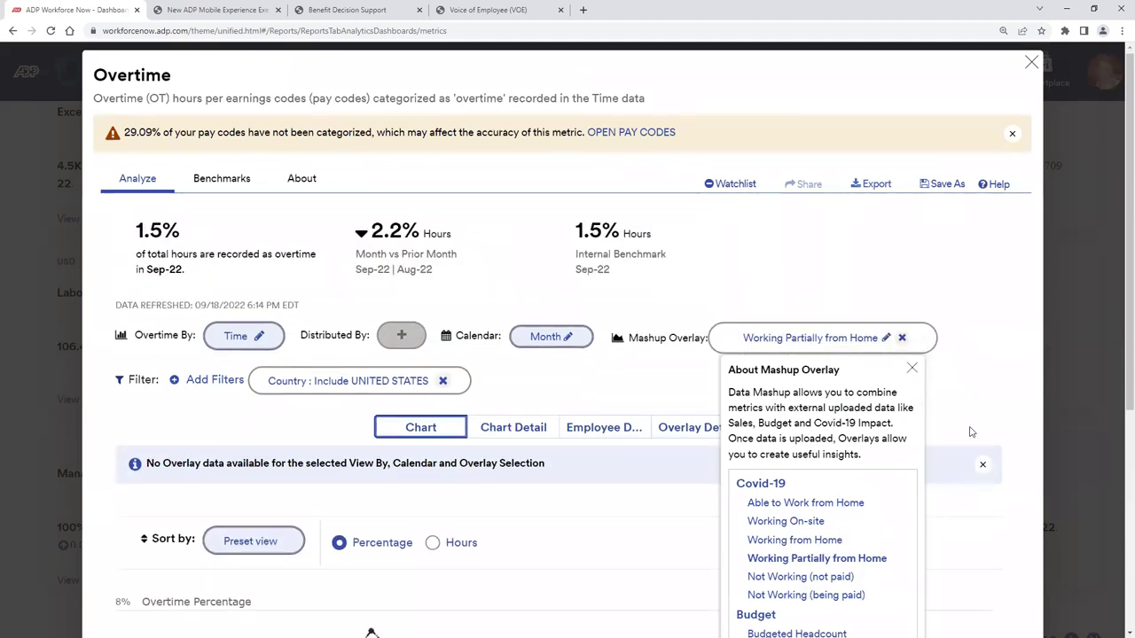
scroll(970, 431, "down", 2)
left_click(763, 584)
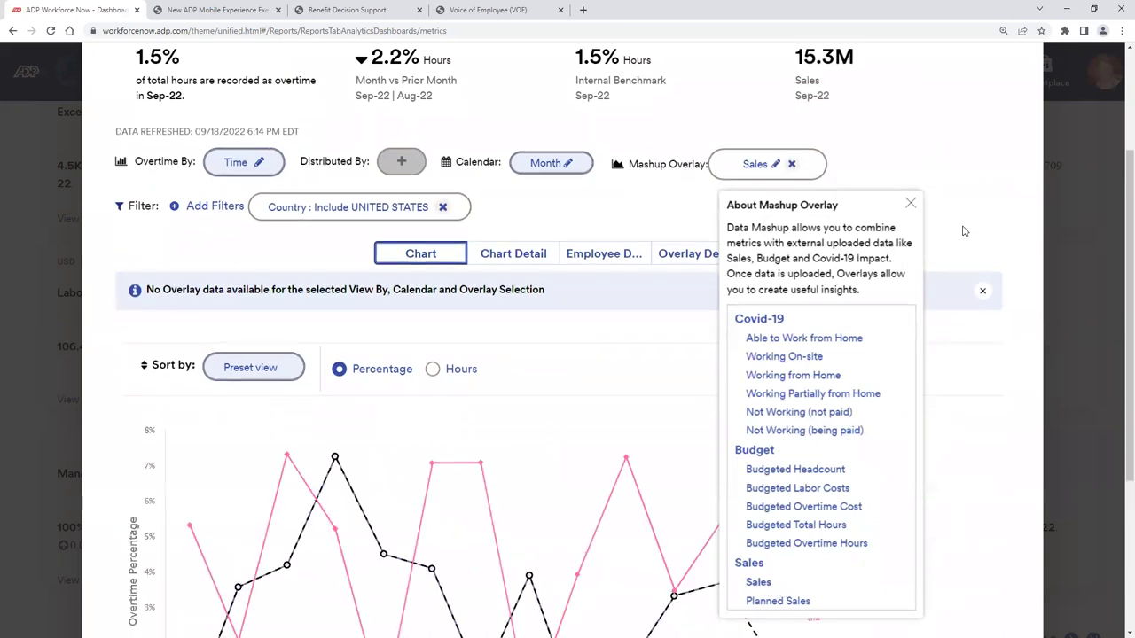
left_click(910, 204)
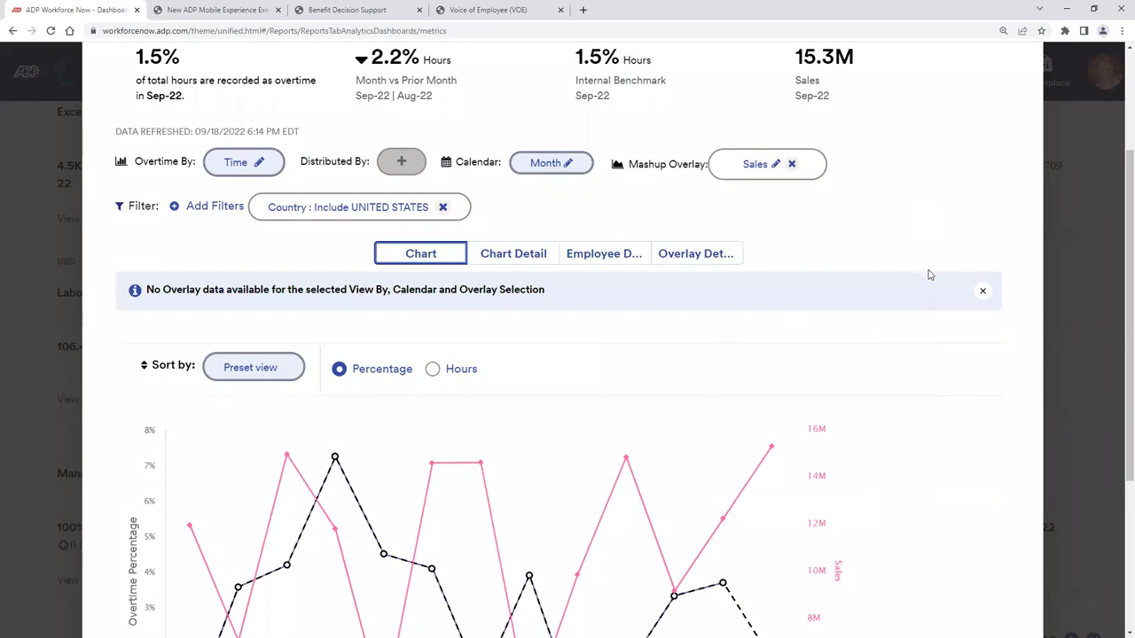
Step: Compare the monthly overtime percentage with the sales line on the Overtime chart
scroll(927, 287, "down", 3)
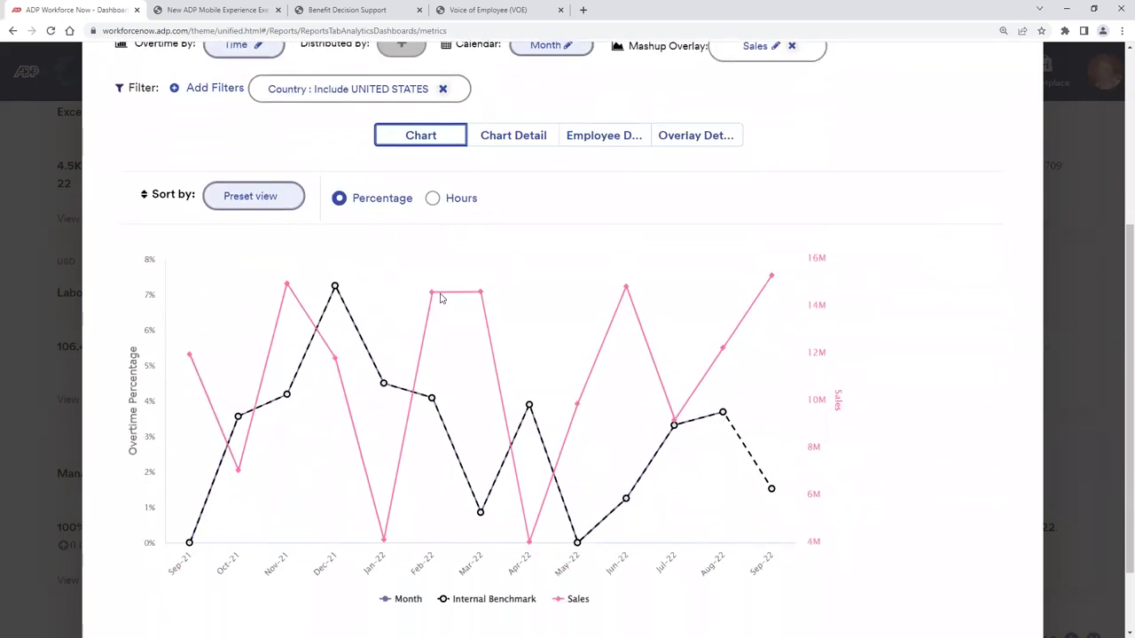
mouse_move(470, 297)
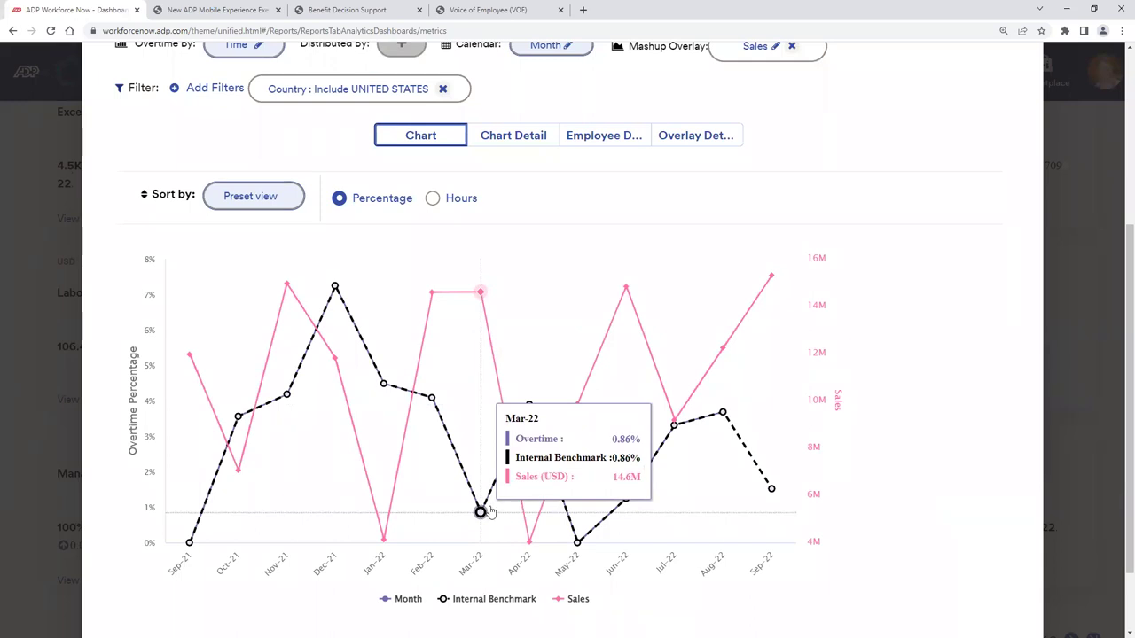
scroll(908, 250, "up", 1)
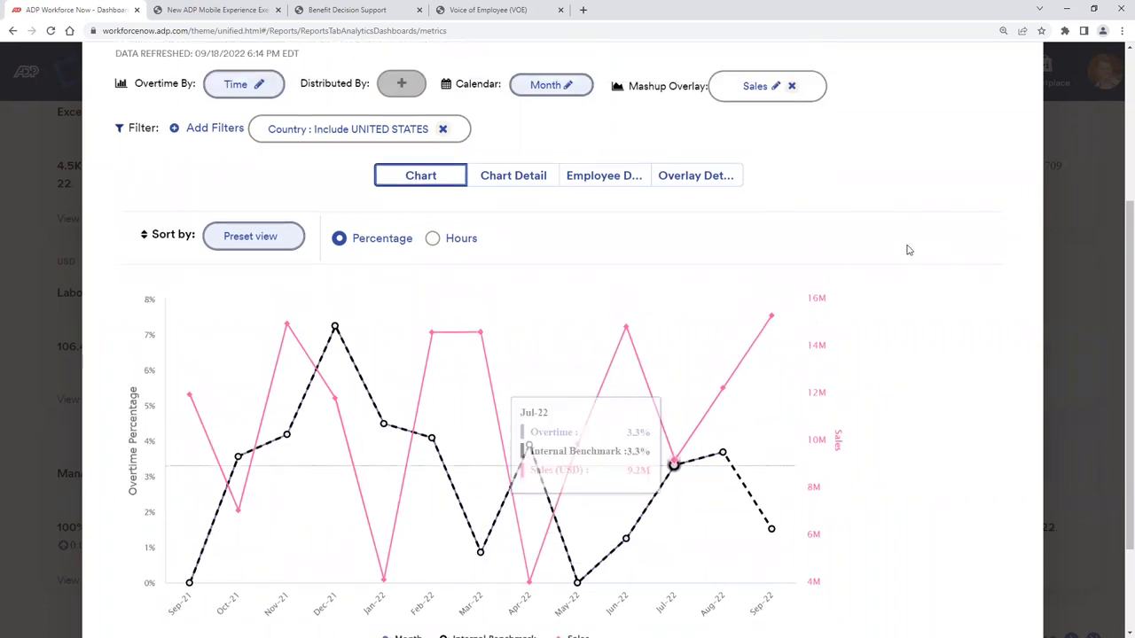
scroll(908, 250, "up", 2)
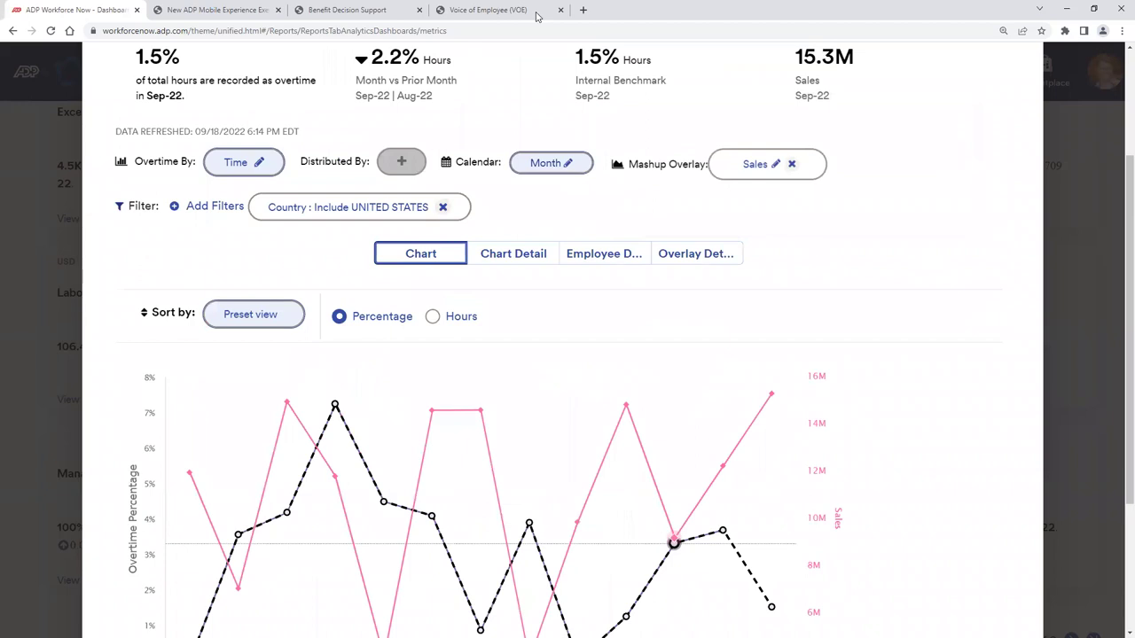
Step: Remove the Sales overlay from the Overtime metric
left_click(792, 164)
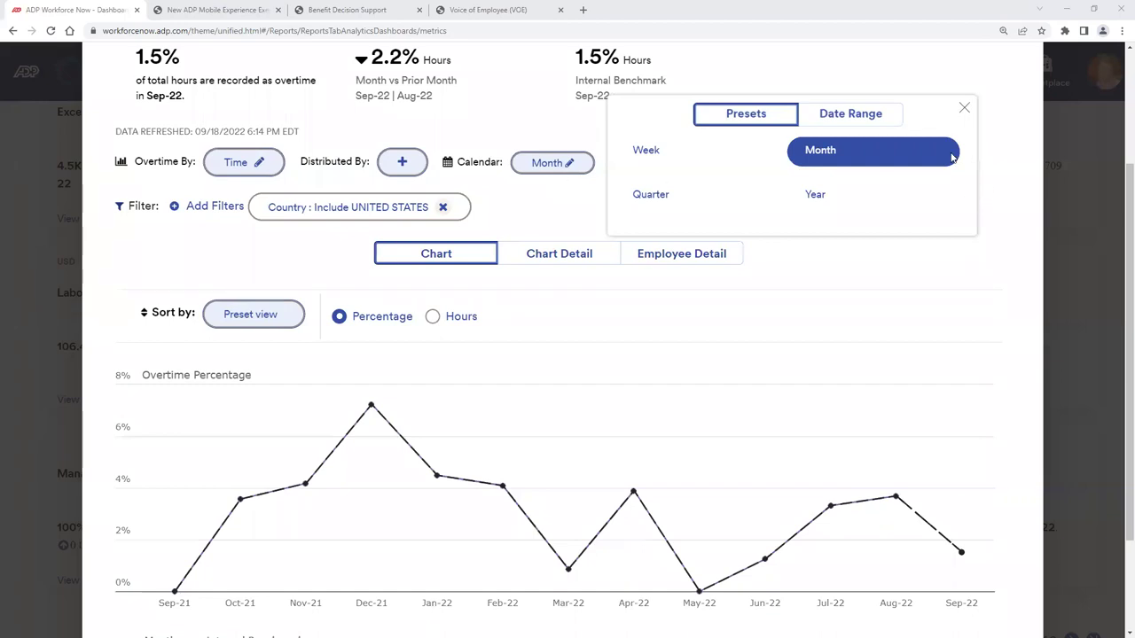
Step: Dismiss the Overtime calendar presets and close the metric without saving its changes
left_click(965, 110)
scroll(906, 293, "up", 2)
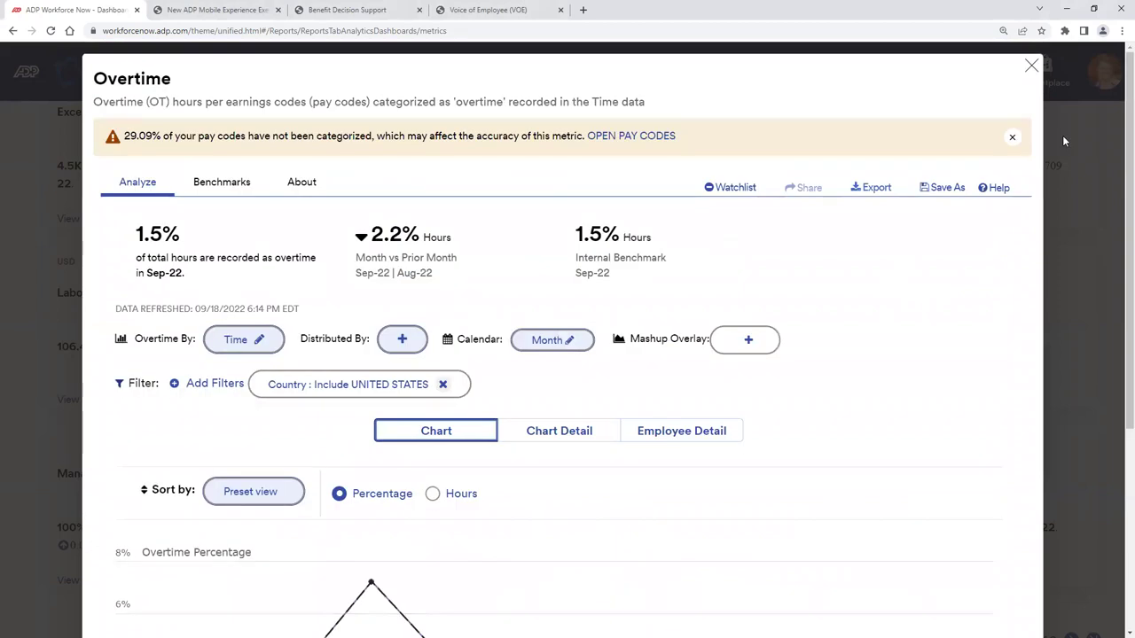
left_click(1031, 66)
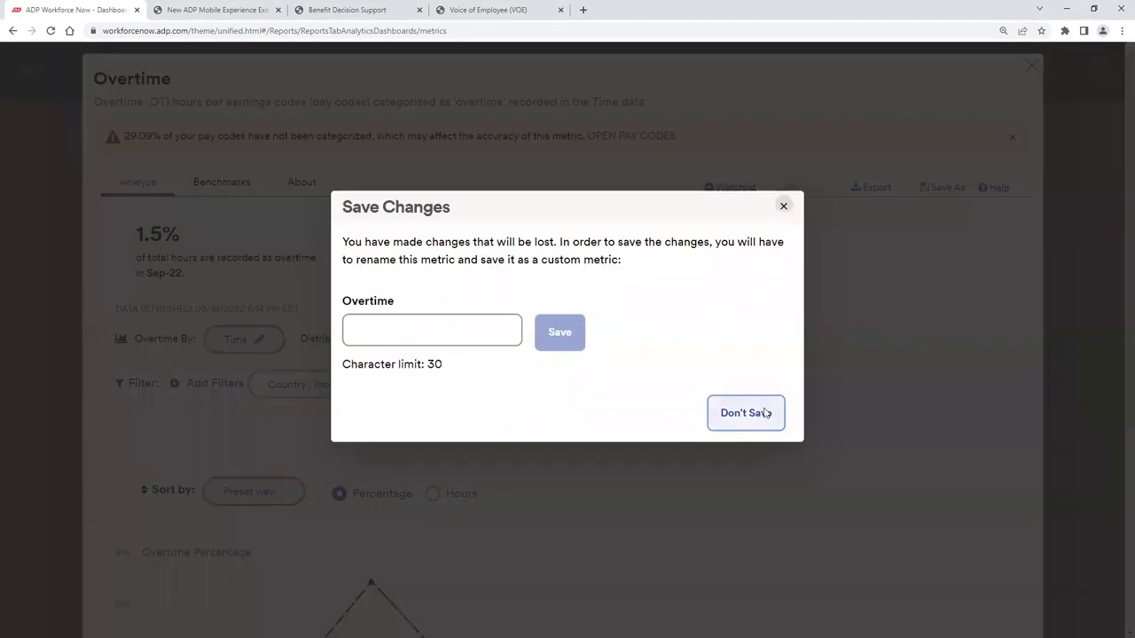
left_click(766, 412)
scroll(667, 410, "up", 6)
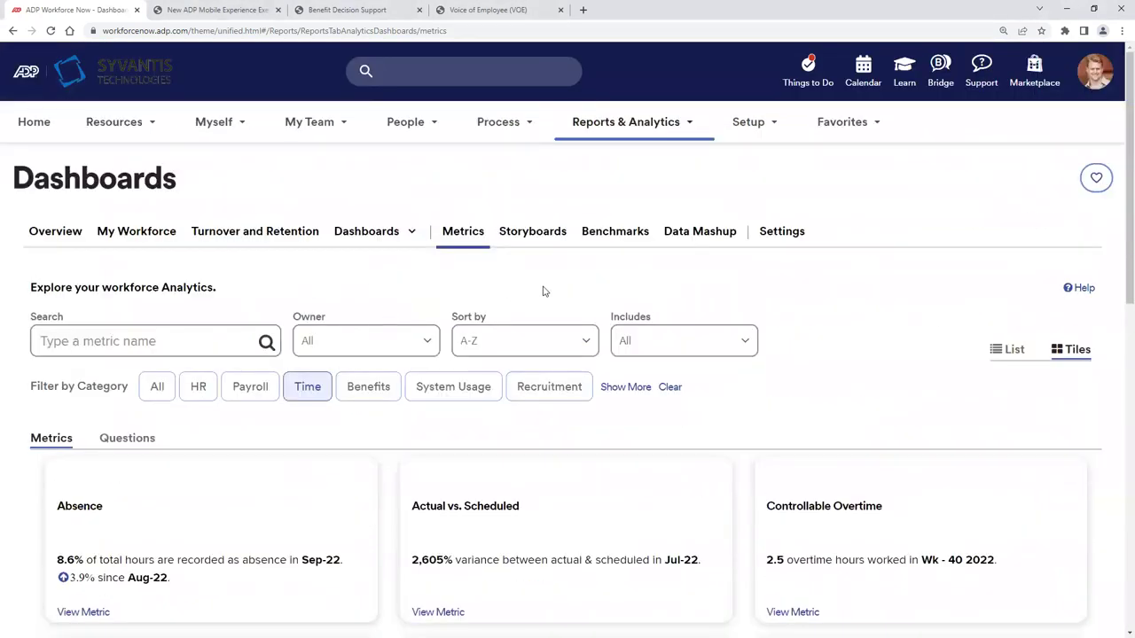
Step: Open the Annual Compensation benchmark explorer and set the Information Technology Manager map view to MSA
left_click(618, 234)
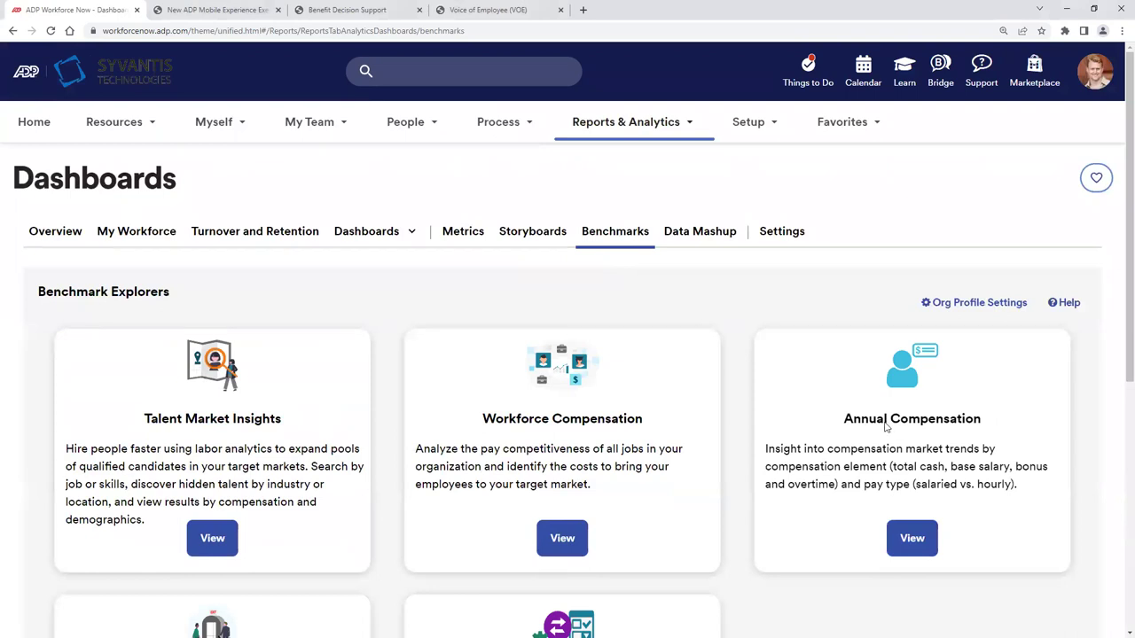
left_click(922, 543)
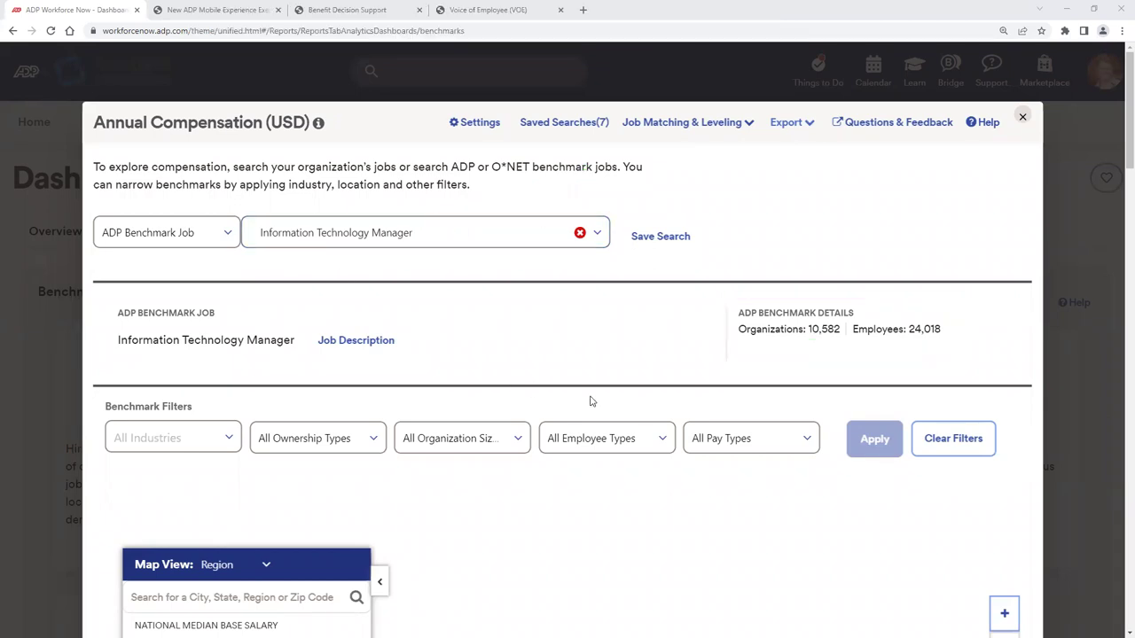
scroll(588, 400, "down", 2)
scroll(549, 381, "down", 1)
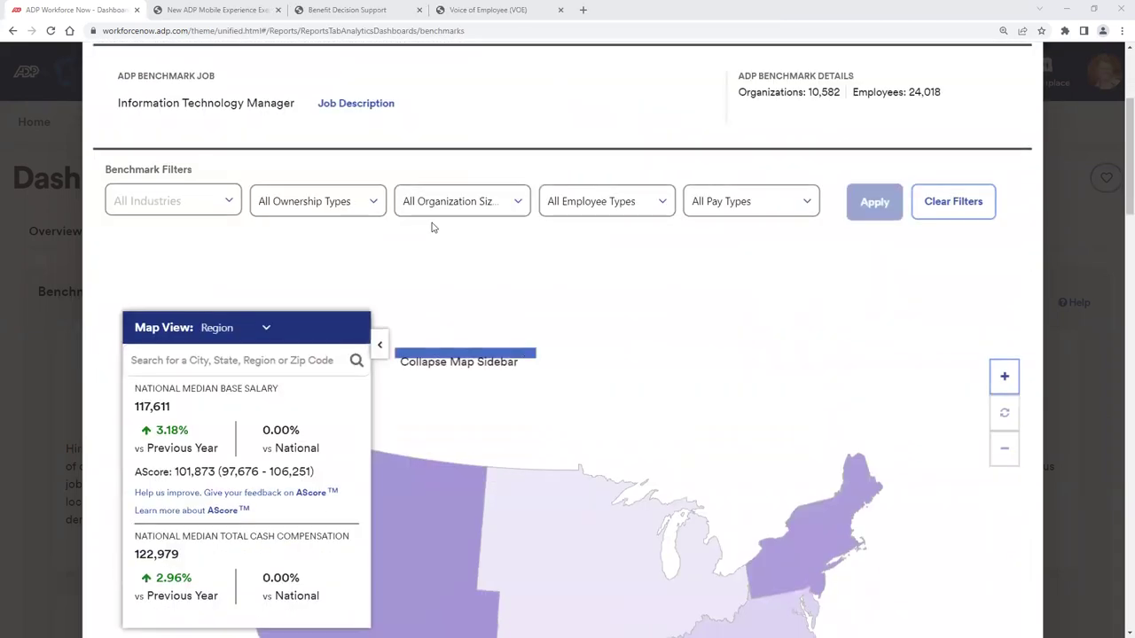
scroll(430, 228, "down", 1)
left_click(263, 211)
scroll(259, 345, "down", 1)
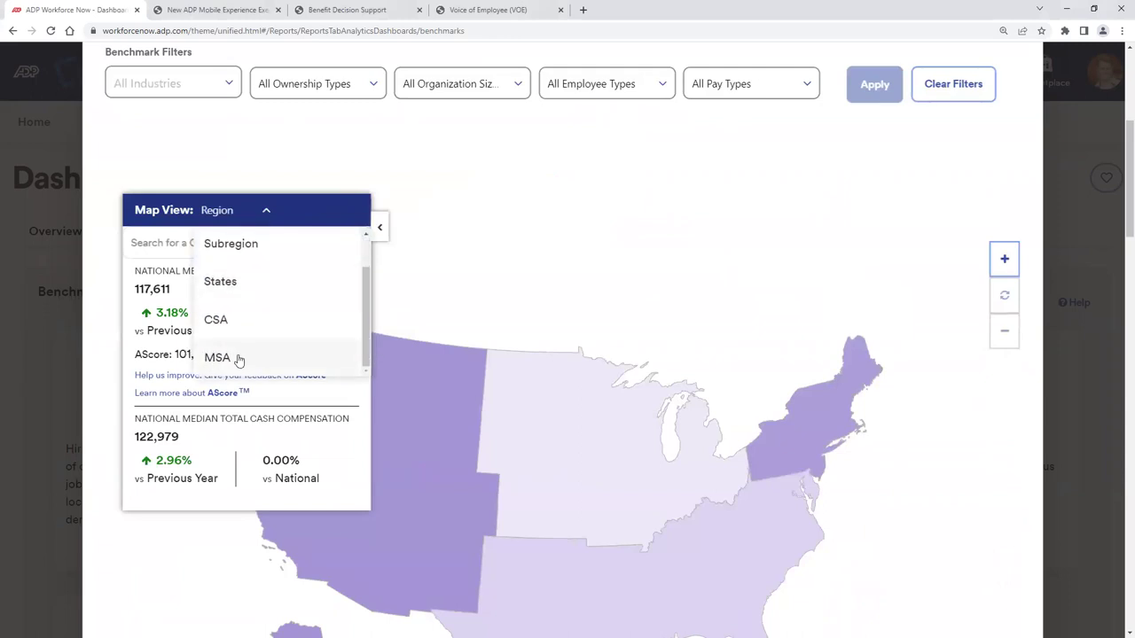
left_click(217, 358)
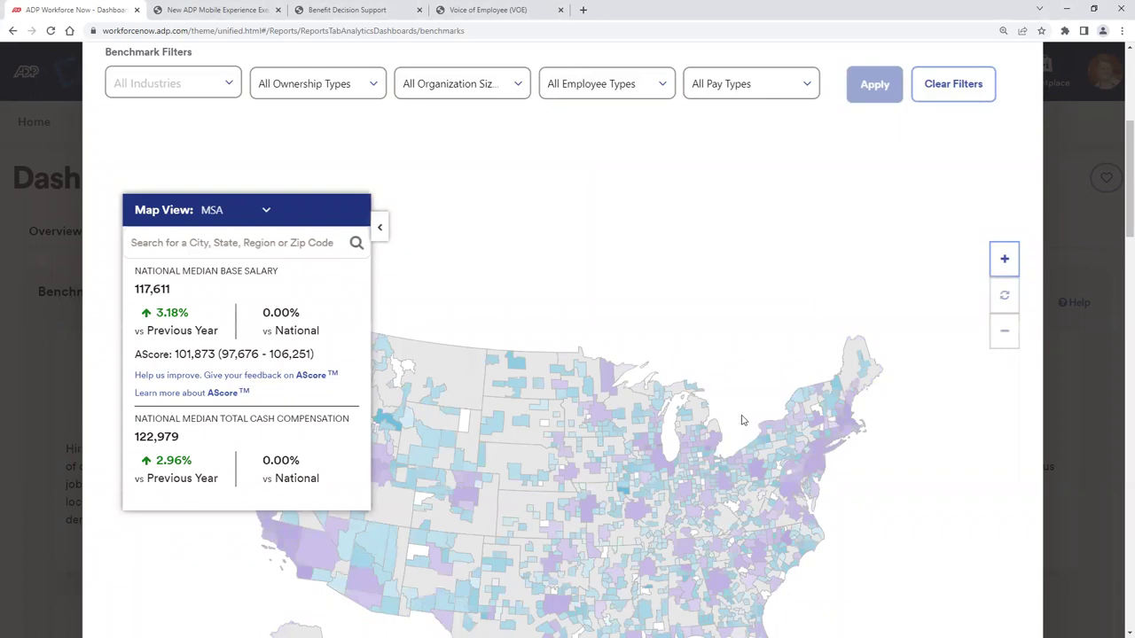
Step: Show the New York-Newark-Jersey City pay details on the map and annotate the area name, organization count and employee count
mouse_move(820, 463)
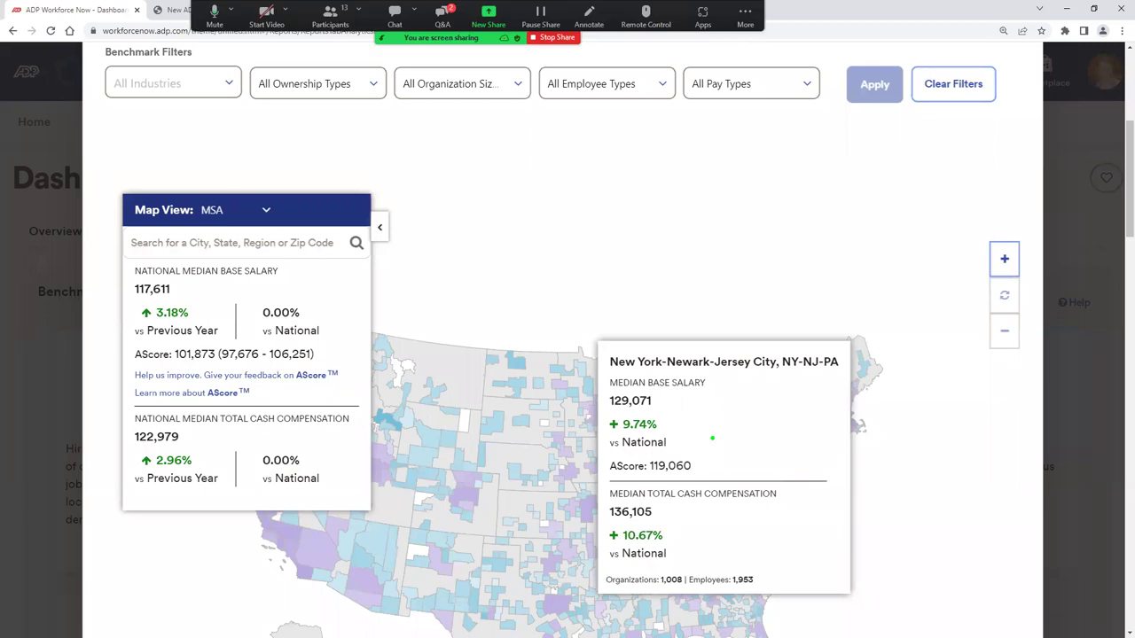
left_click_drag(614, 373, 665, 384)
left_click_drag(734, 511, 678, 565)
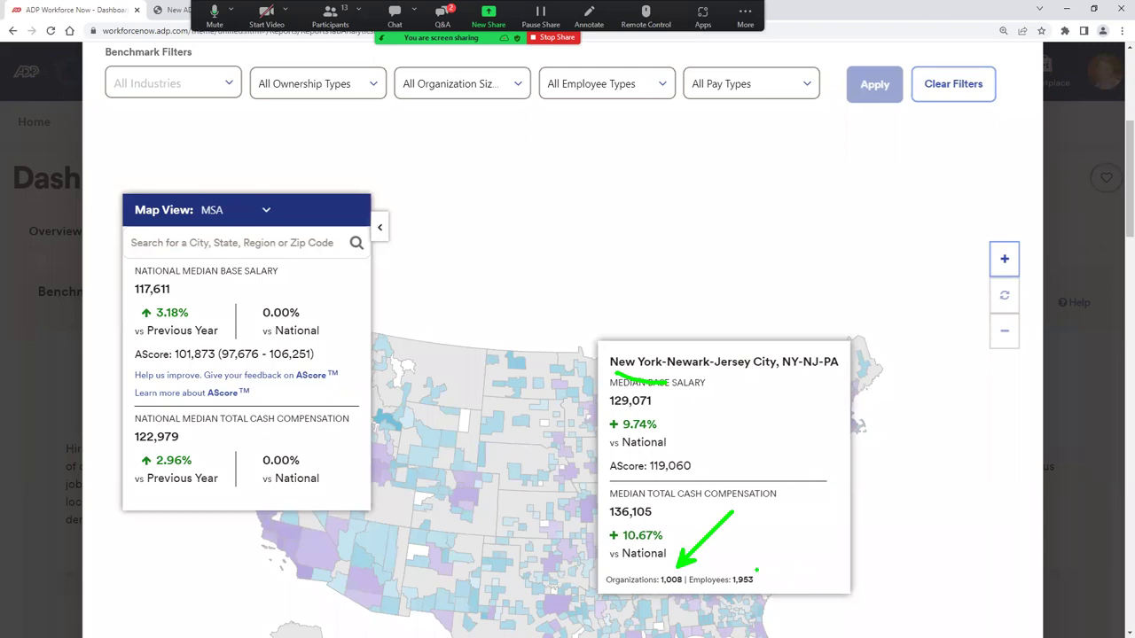
left_click_drag(777, 528, 748, 568)
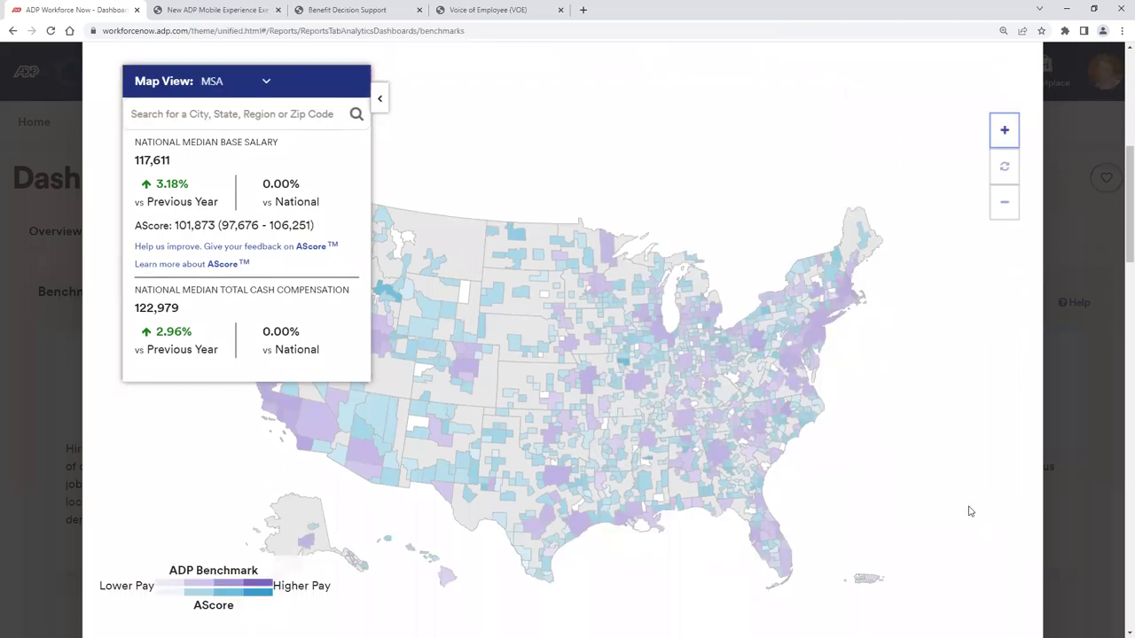
Step: Review the Information Technology Manager salary, bonus and chart detail benchmarks, and expand the Tenure Distribution card
scroll(967, 506, "down", 5)
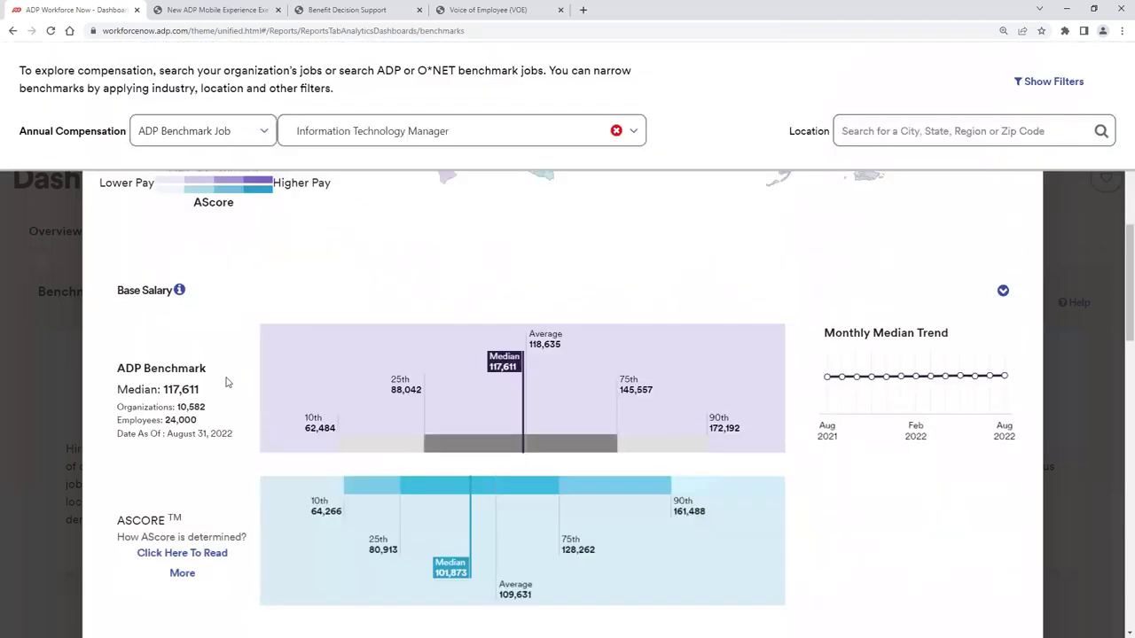
scroll(567, 408, "down", 2)
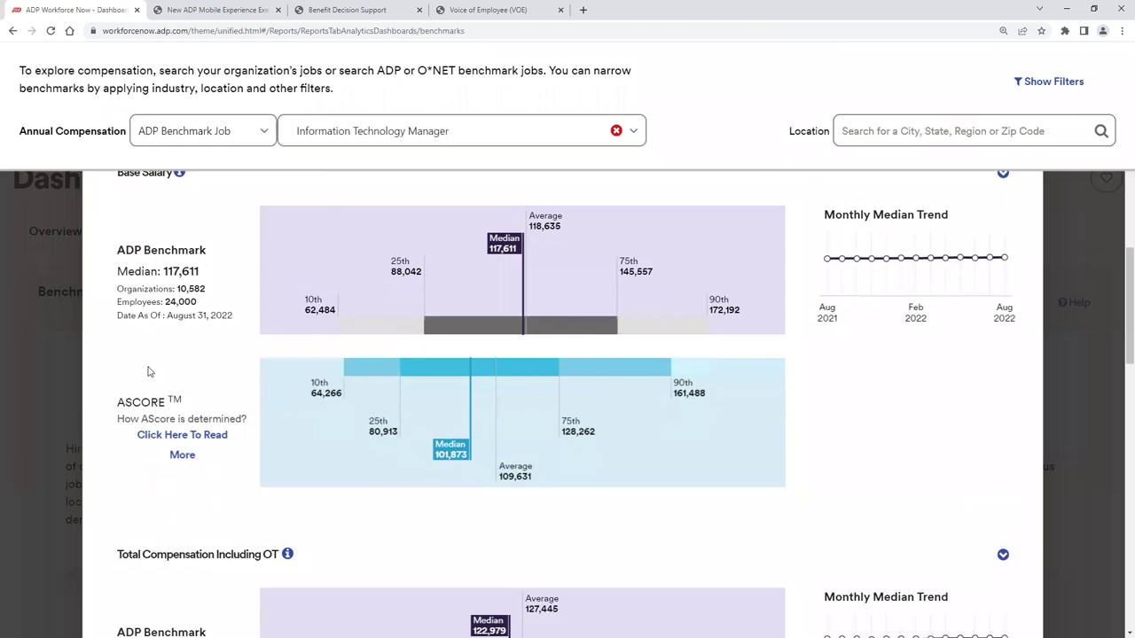
scroll(495, 393, "down", 2)
scroll(495, 391, "down", 15)
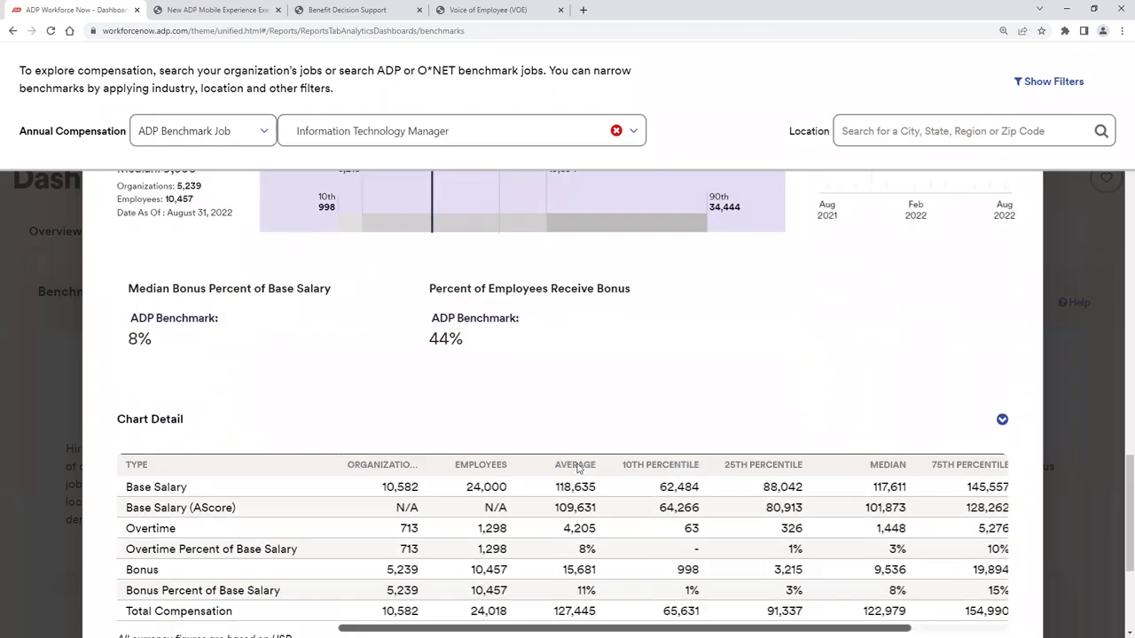
scroll(577, 469, "down", 5)
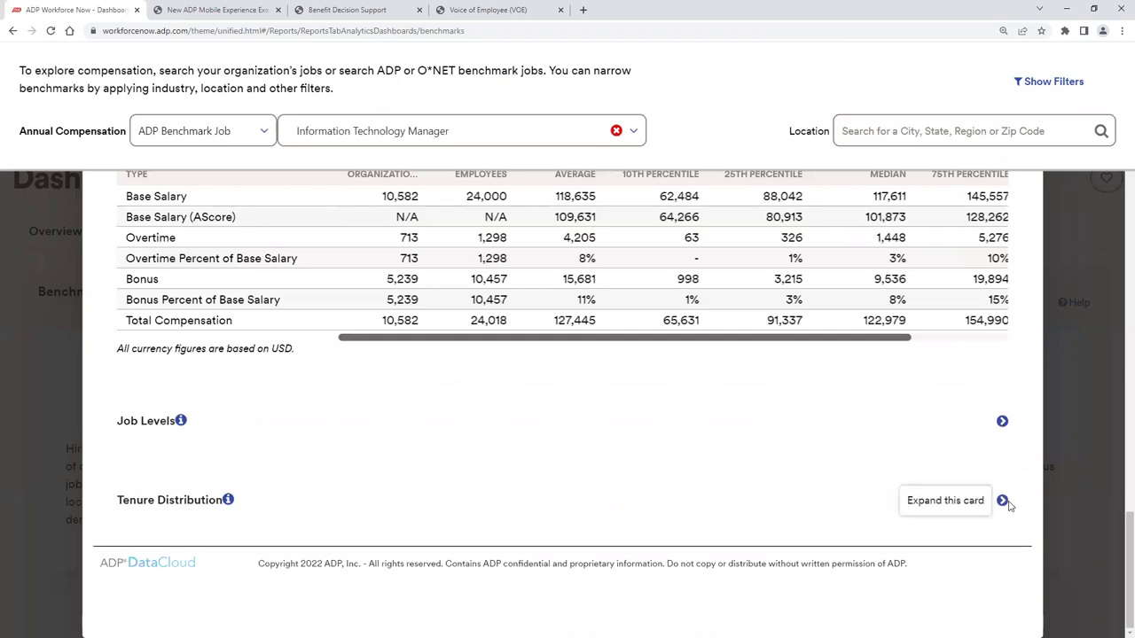
left_click(1004, 502)
scroll(532, 492, "down", 1)
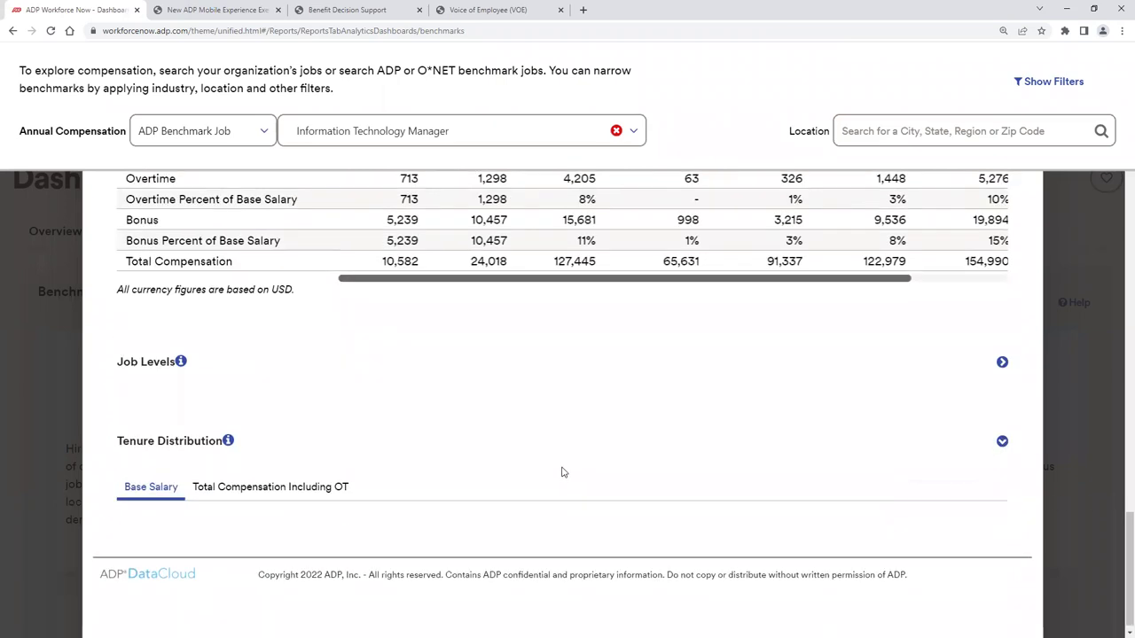
left_click(558, 130)
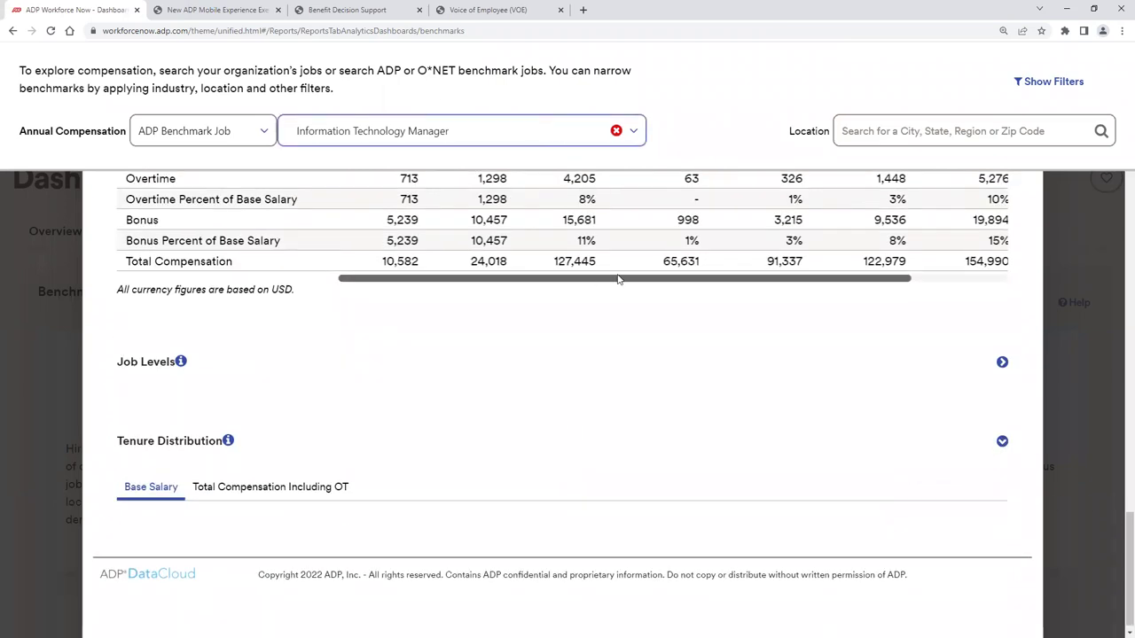
scroll(638, 468, "down", 2)
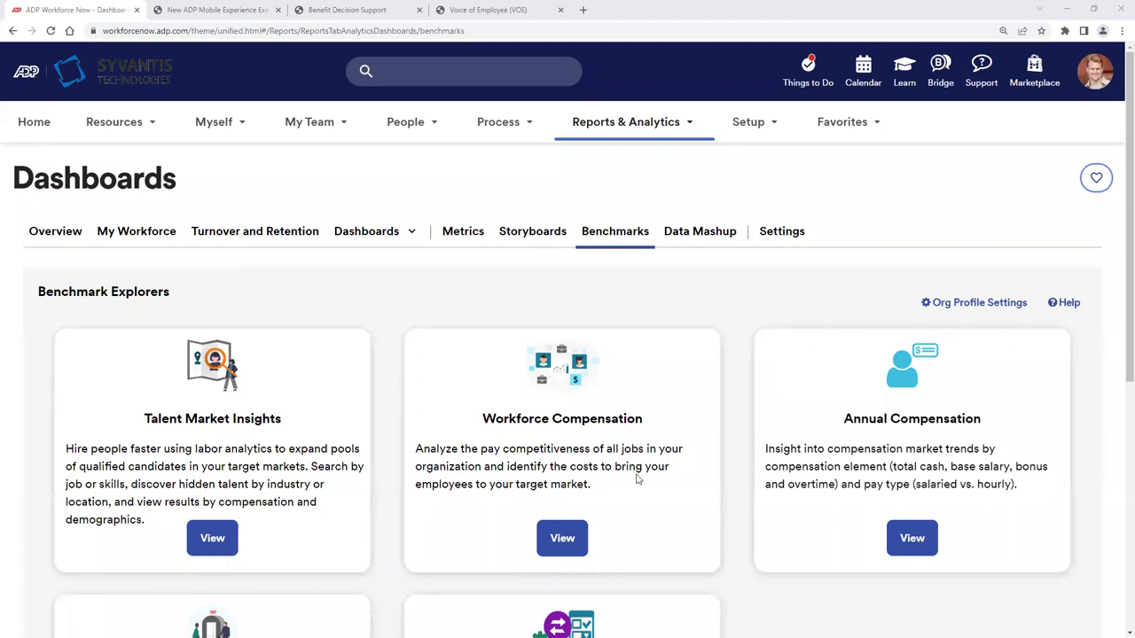
Step: Look over the other available benchmark explorers below the first row
scroll(652, 423, "down", 2)
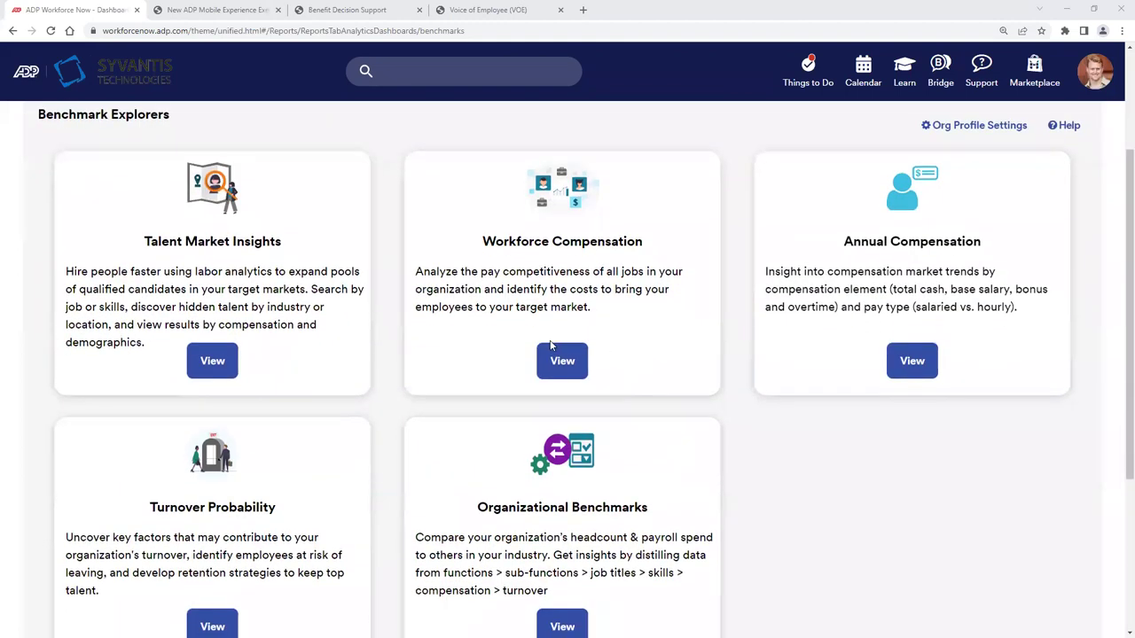